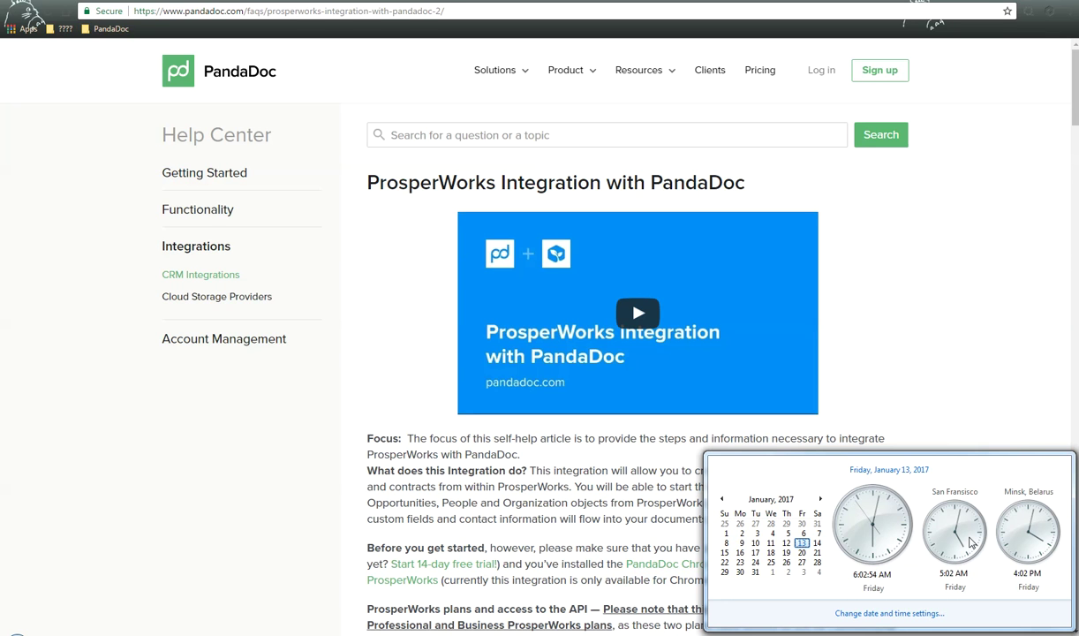
Dismiss the calendar popup and read through the integration help article, highlighting its title.
{"action": "left_click", "coordinate": [913, 339]}
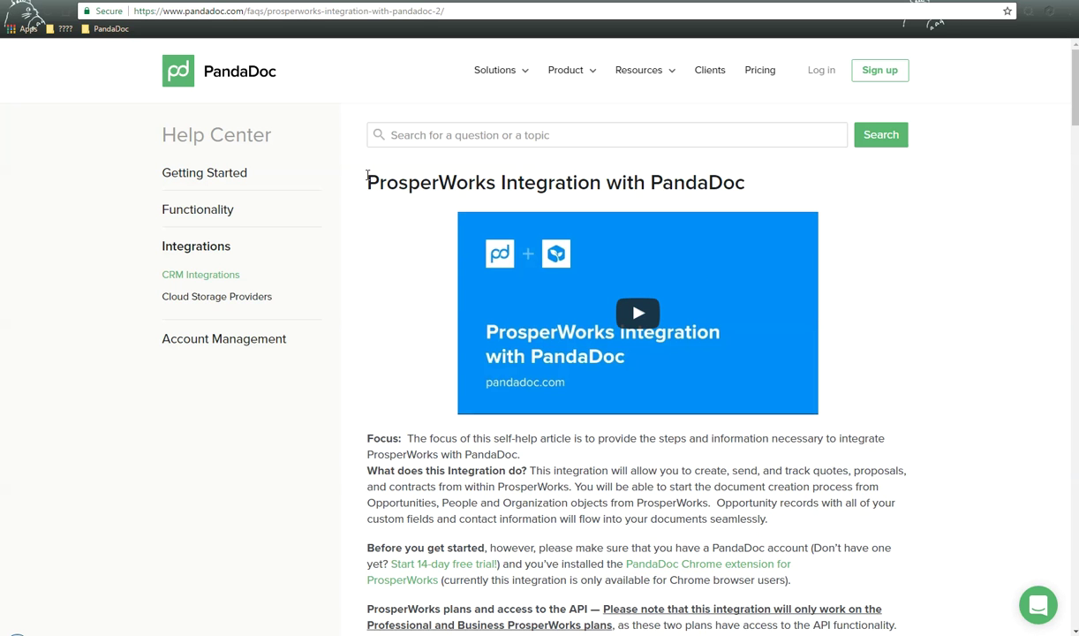
{"action": "left_click_drag", "start_coordinate": [367, 177], "coordinate": [749, 182]}
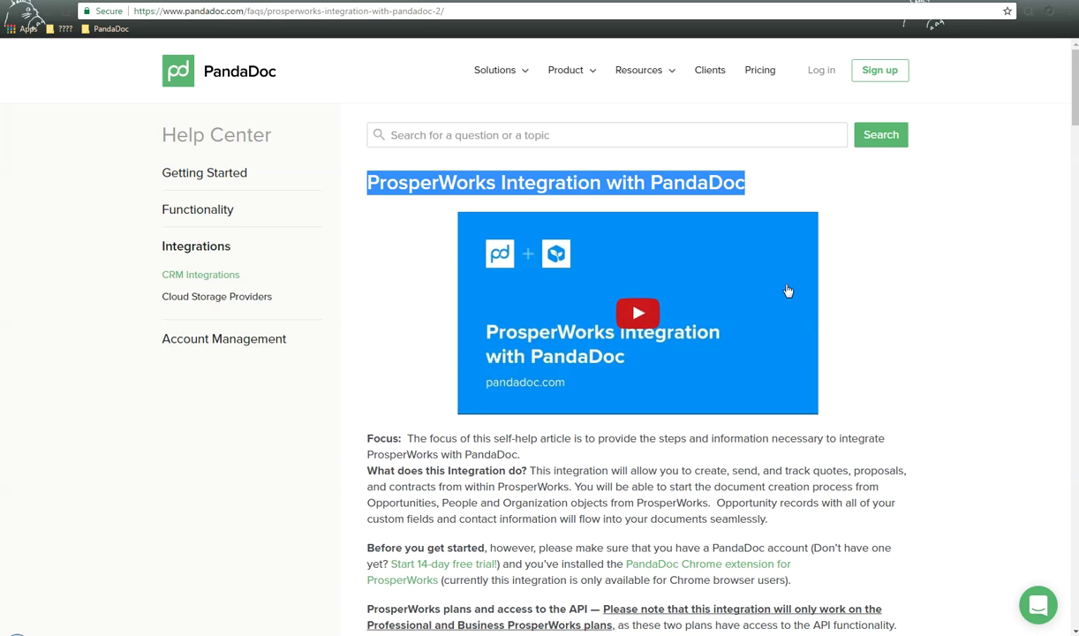
{"action": "scroll", "coordinate": [788, 290], "scroll_direction": "down", "scroll_amount": 2}
{"action": "left_click", "coordinate": [606, 339]}
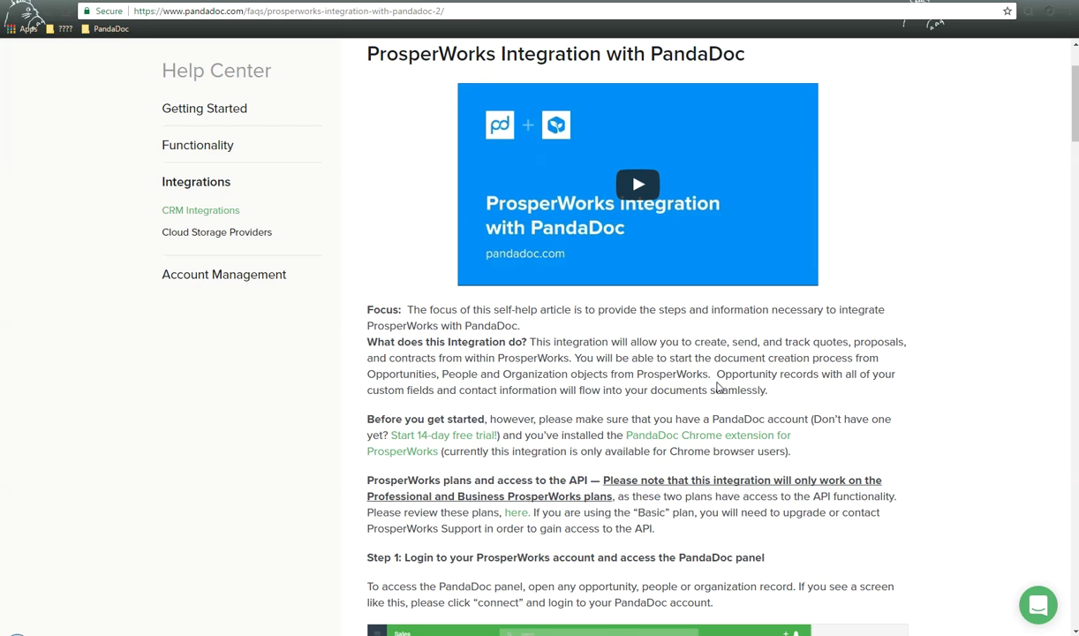
{"action": "scroll", "coordinate": [718, 386], "scroll_direction": "down", "scroll_amount": 1}
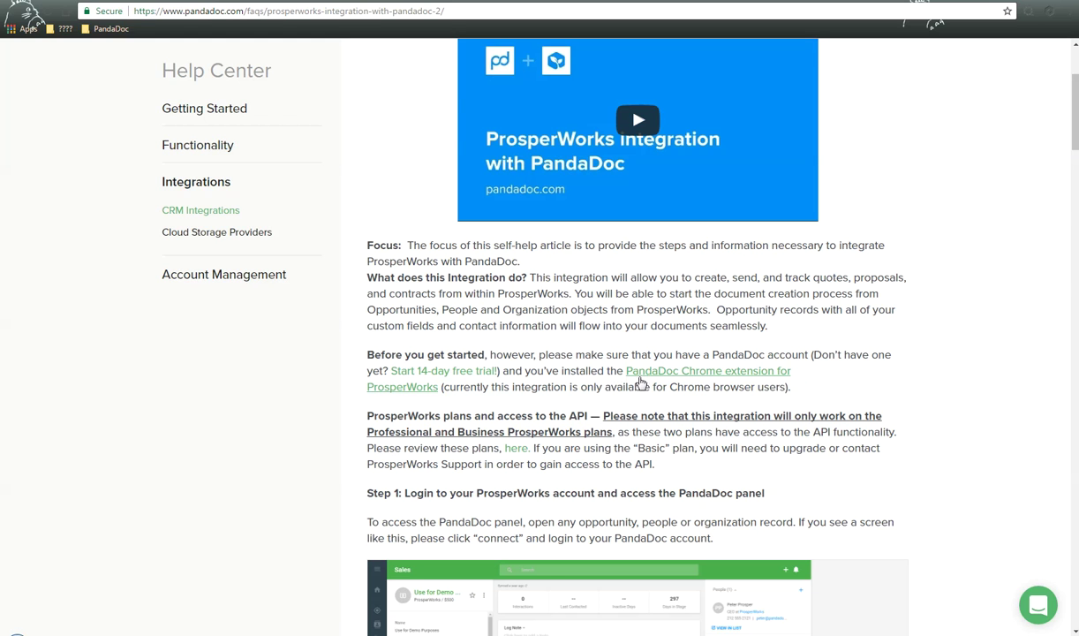
Install the PandaDoc ProsperWorks extension from its Chrome Web Store page, then go back to the article.
{"action": "left_click", "coordinate": [702, 381]}
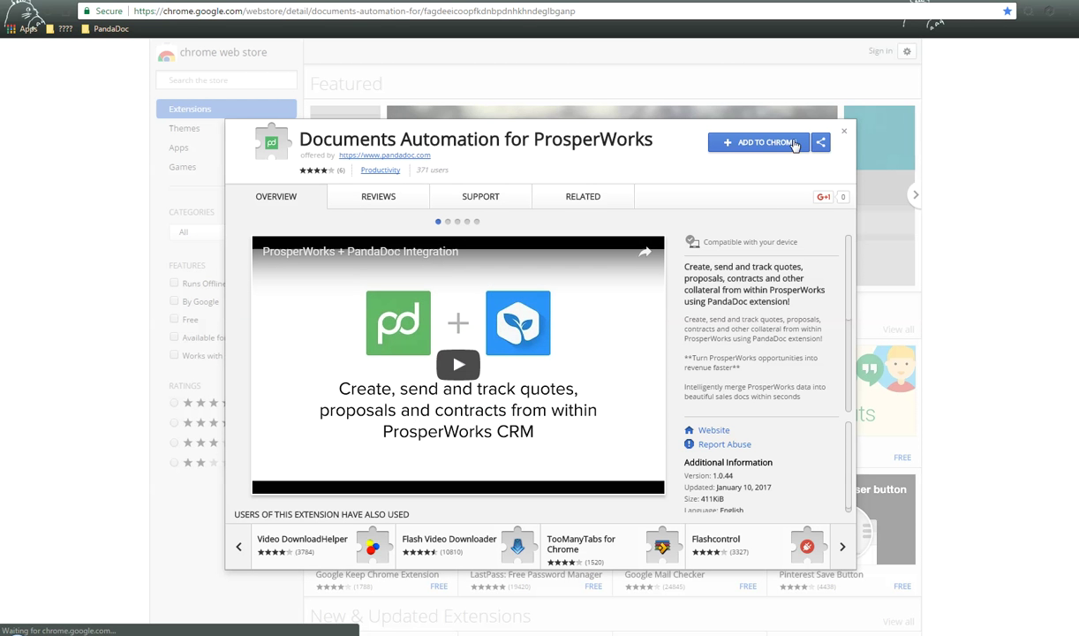
{"action": "left_click", "coordinate": [776, 144]}
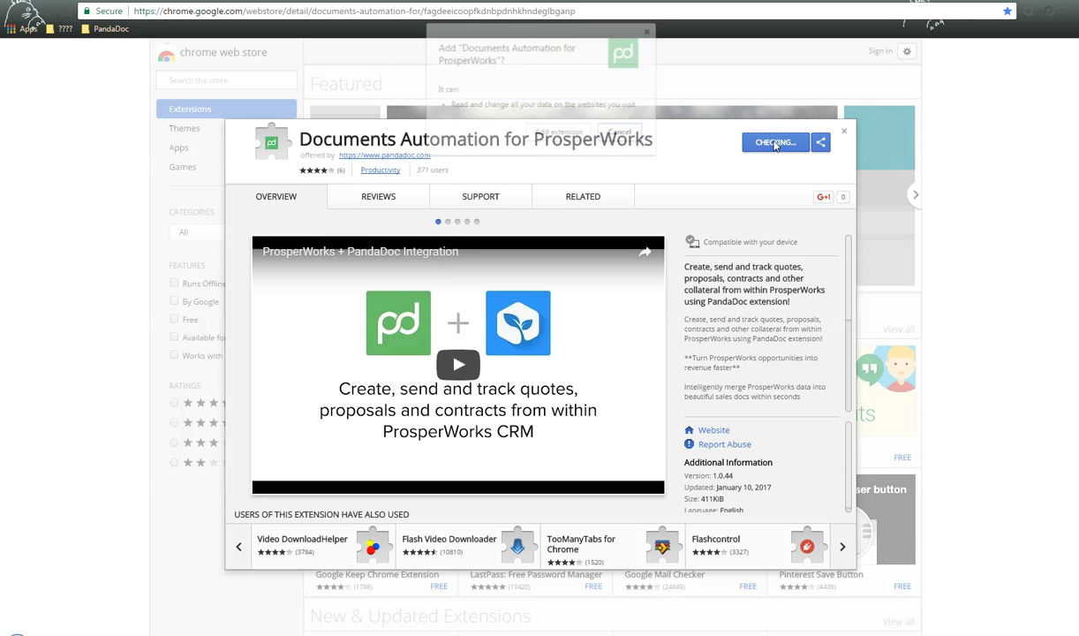
{"action": "left_click", "coordinate": [560, 134]}
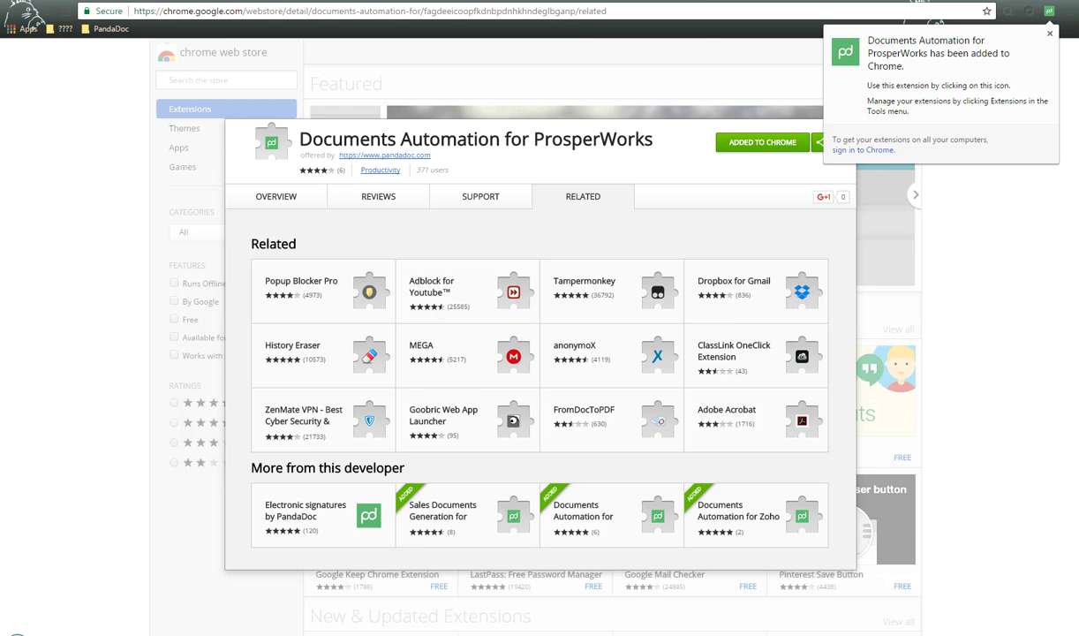
{"action": "left_click", "coordinate": [1049, 11]}
Highlight the plans and API access notes and the Step 1 heading, then switch to the ProsperWorks deal tab.
{"action": "scroll", "coordinate": [567, 378], "scroll_direction": "down", "scroll_amount": 1}
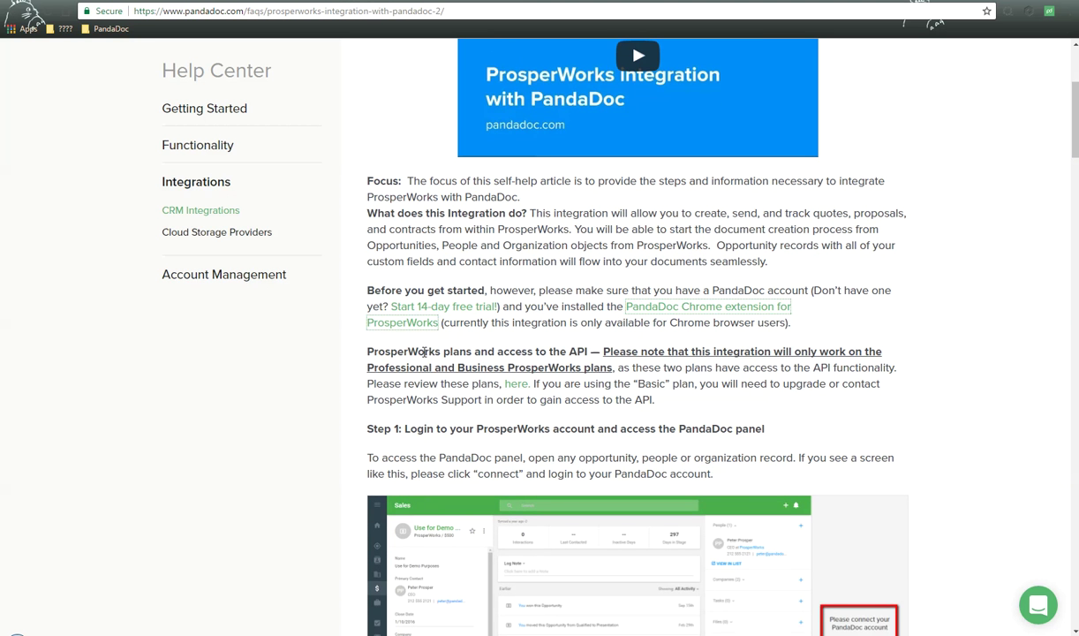
{"action": "left_click_drag", "start_coordinate": [424, 352], "coordinate": [586, 351]}
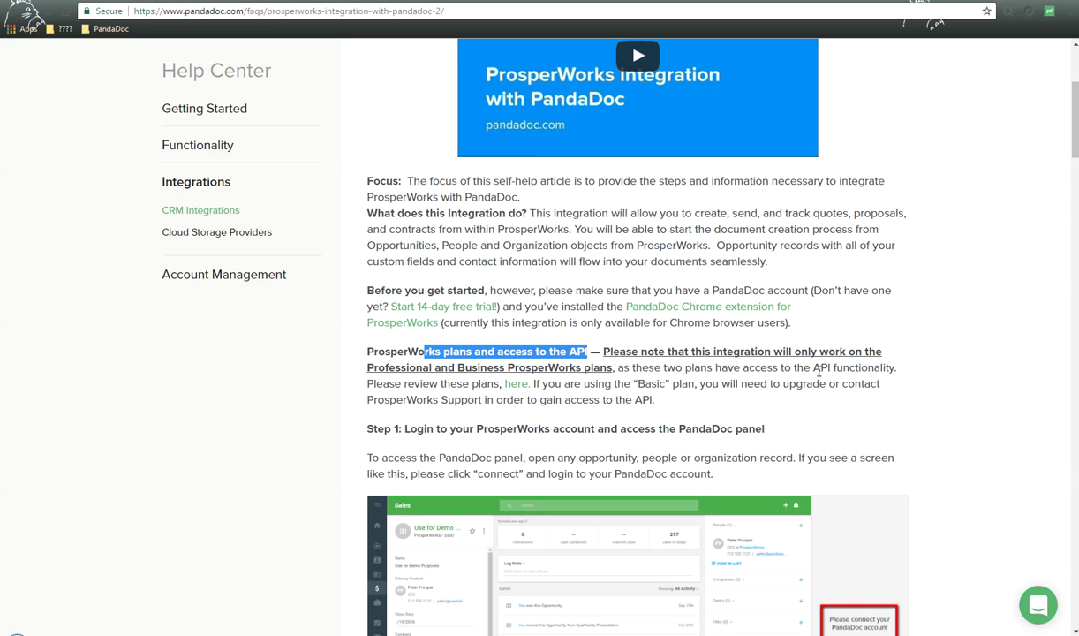
{"action": "left_click_drag", "start_coordinate": [423, 383], "coordinate": [478, 385]}
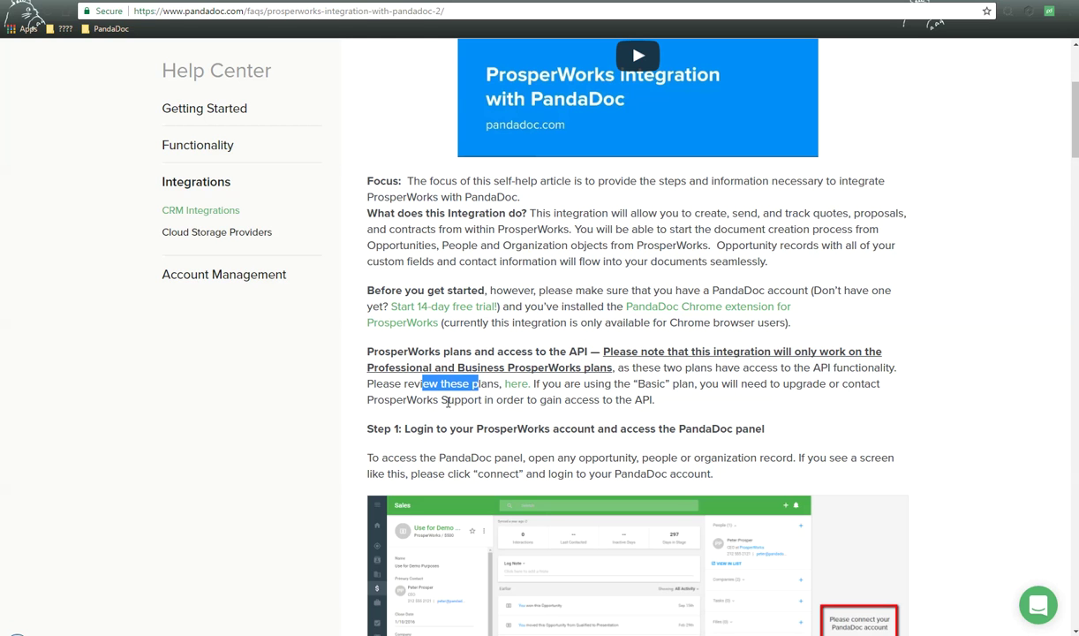
{"action": "left_click_drag", "start_coordinate": [493, 399], "coordinate": [670, 390]}
{"action": "scroll", "coordinate": [726, 374], "scroll_direction": "down", "scroll_amount": 2}
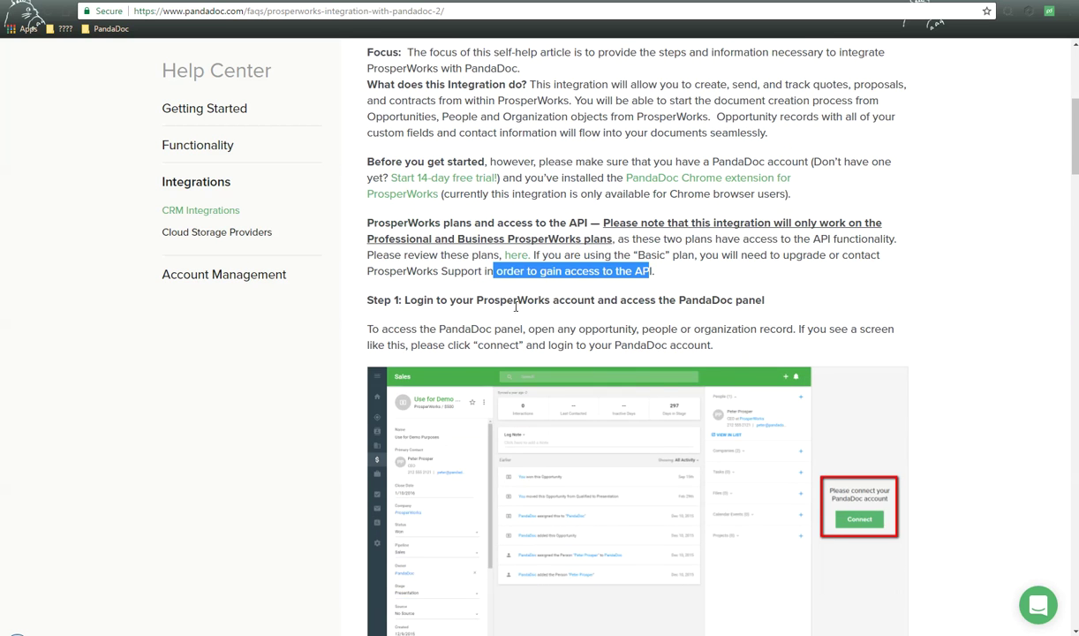
{"action": "left_click_drag", "start_coordinate": [505, 299], "coordinate": [706, 300]}
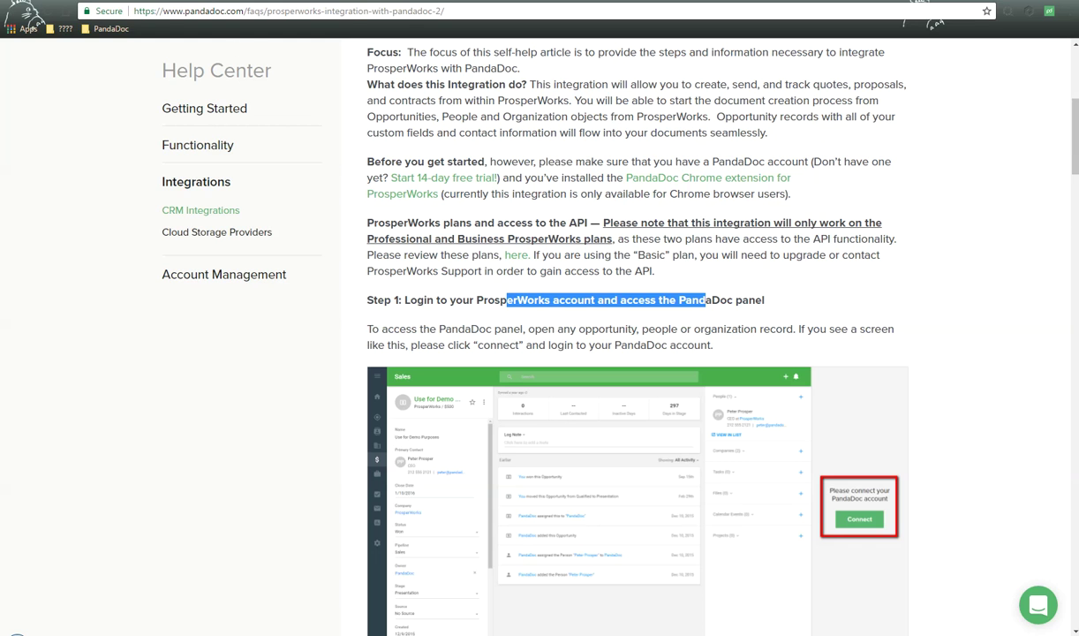
{"action": "key", "text": "ctrl+Tab"}
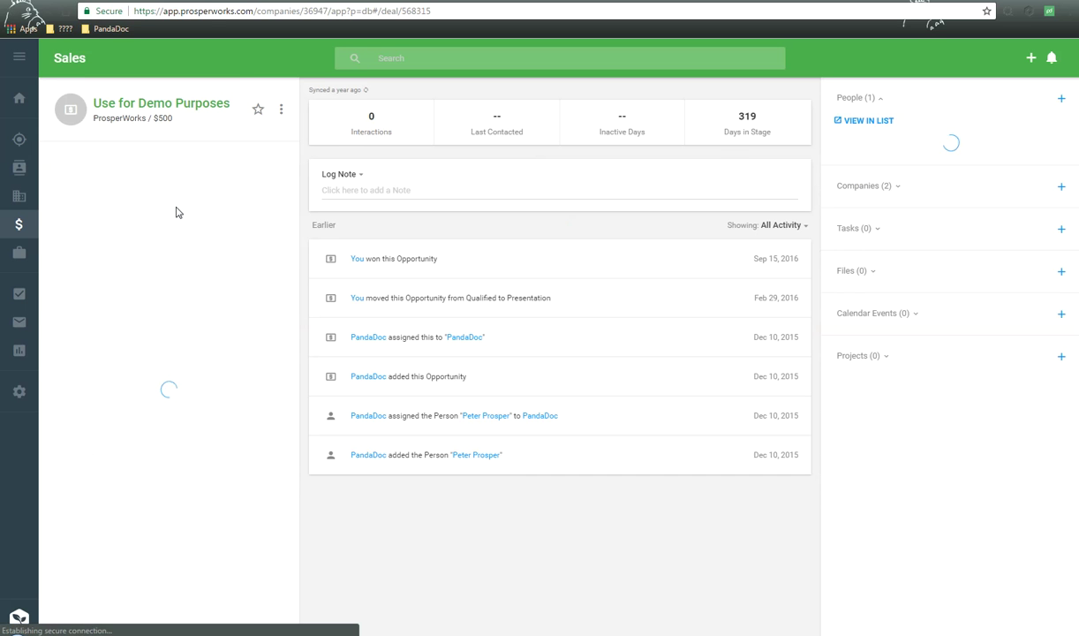
Browse the ProsperWorks company record, the CEO contact's record, and the opportunities pipeline.
{"action": "mouse_move", "coordinate": [19, 60]}
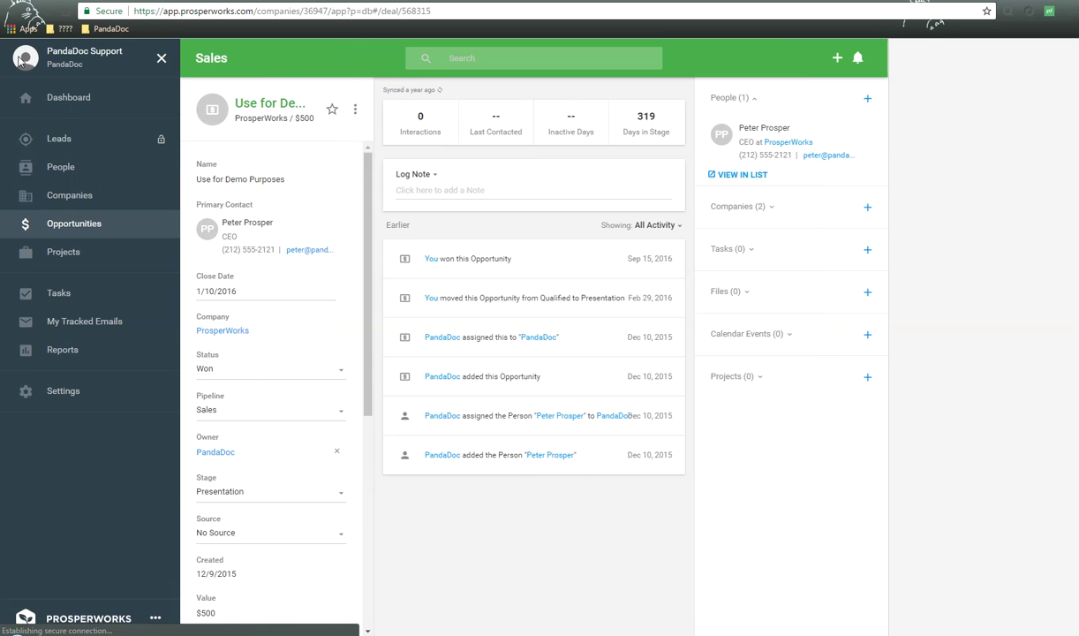
{"action": "left_click", "coordinate": [84, 201]}
{"action": "left_click", "coordinate": [84, 201]}
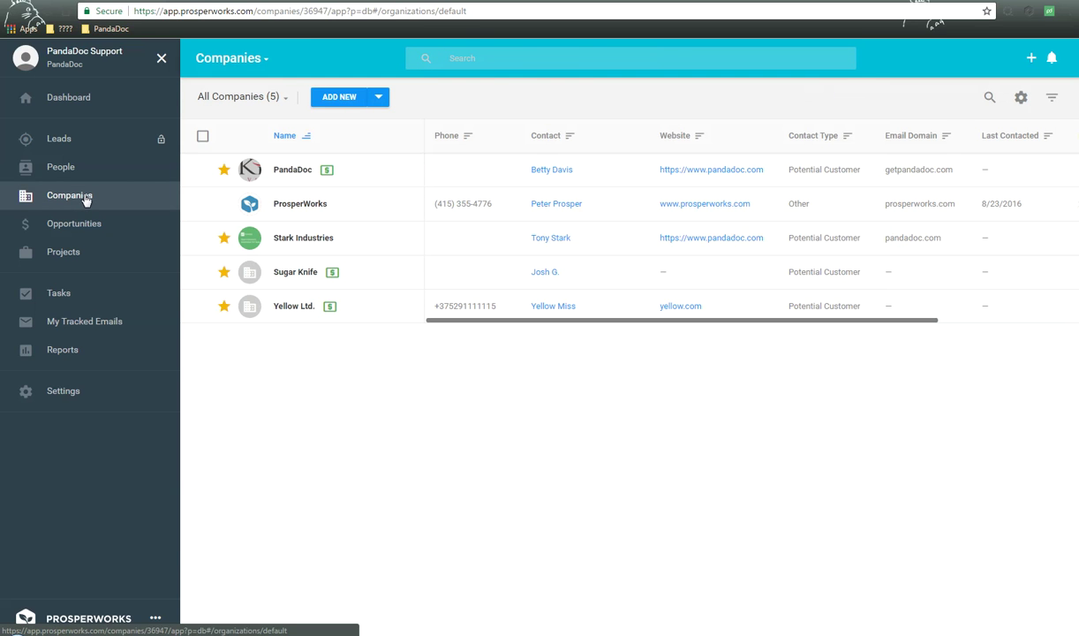
{"action": "left_click", "coordinate": [301, 204]}
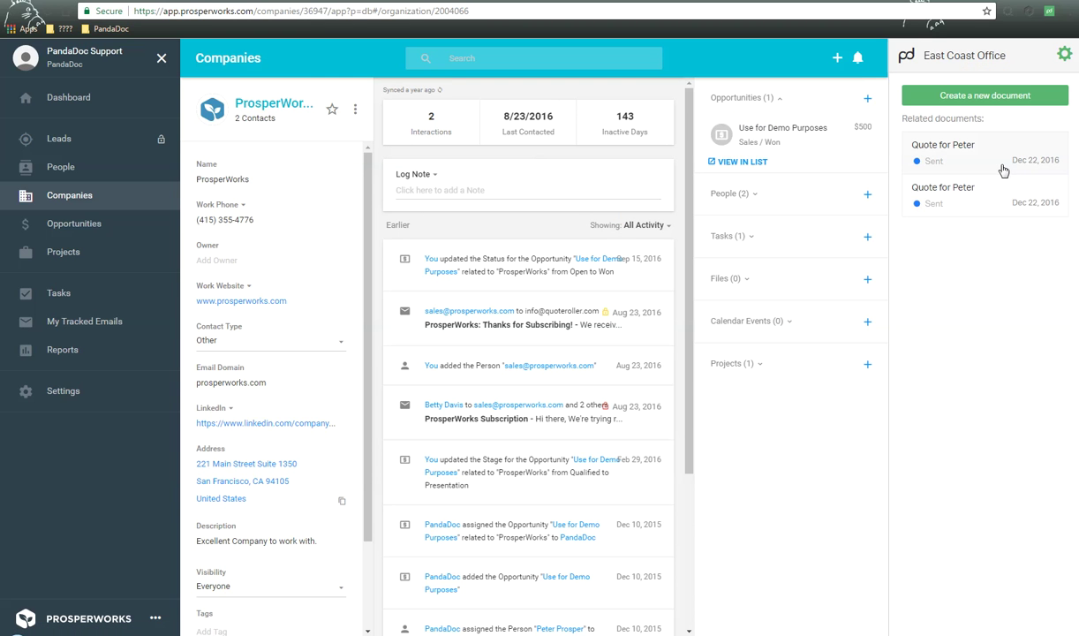
{"action": "left_click", "coordinate": [61, 167]}
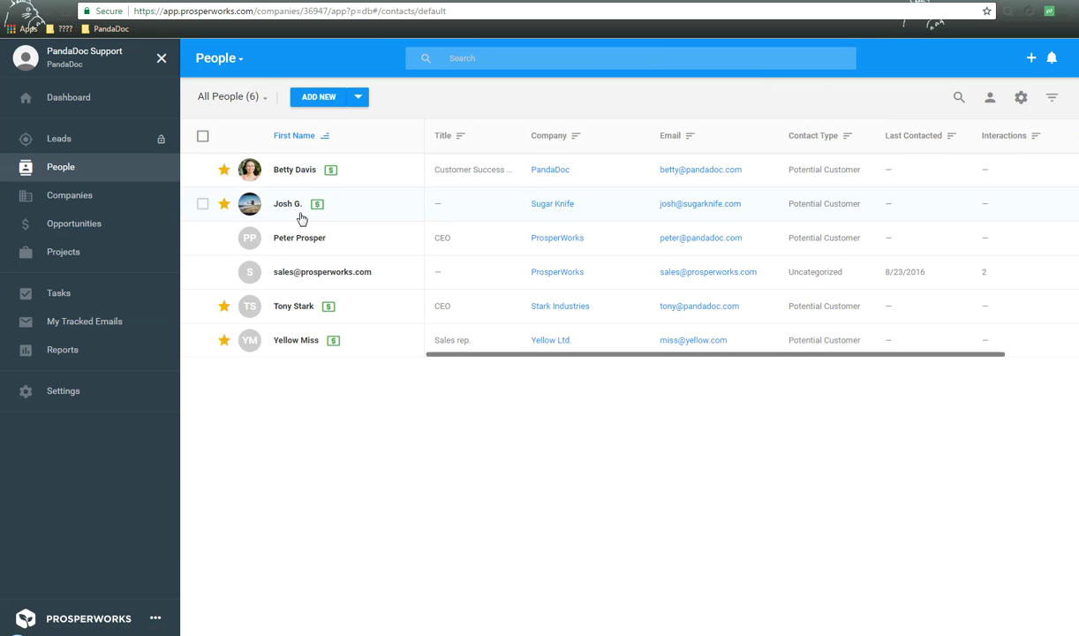
{"action": "left_click", "coordinate": [298, 238]}
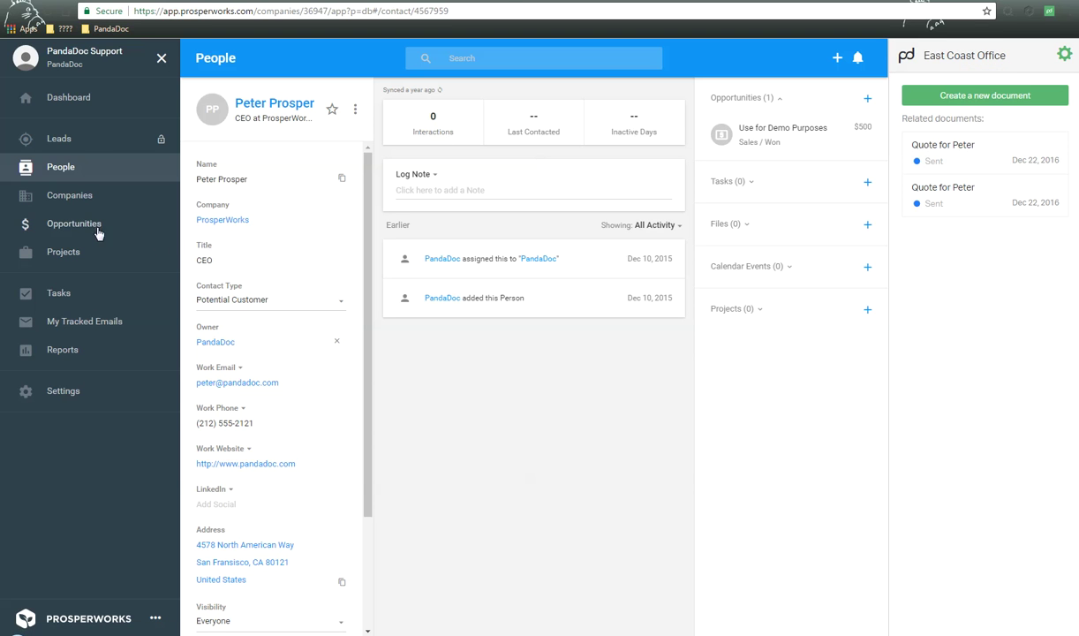
{"action": "left_click", "coordinate": [71, 226]}
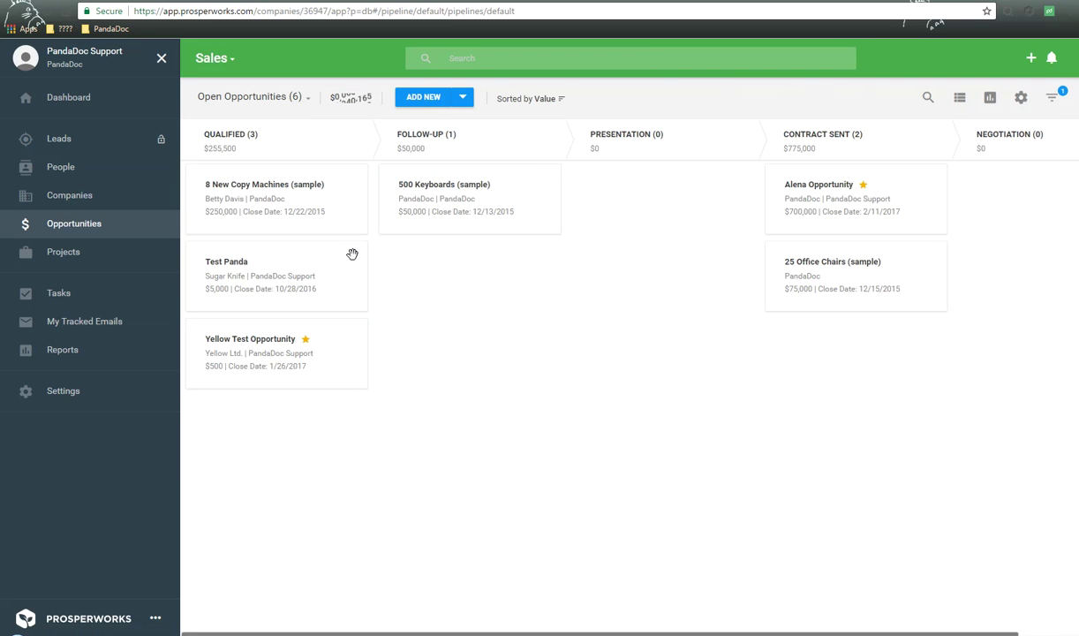
Search 'use for demo' and open the Use for Demo Purposes opportunity.
{"action": "left_click", "coordinate": [515, 58]}
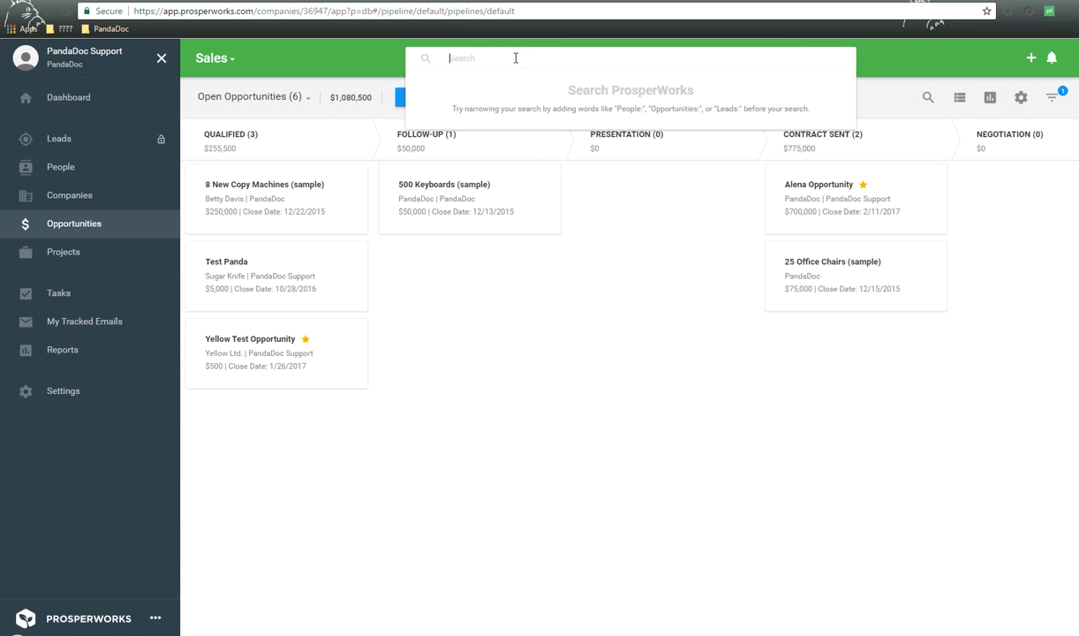
{"action": "type", "text": "use f"}
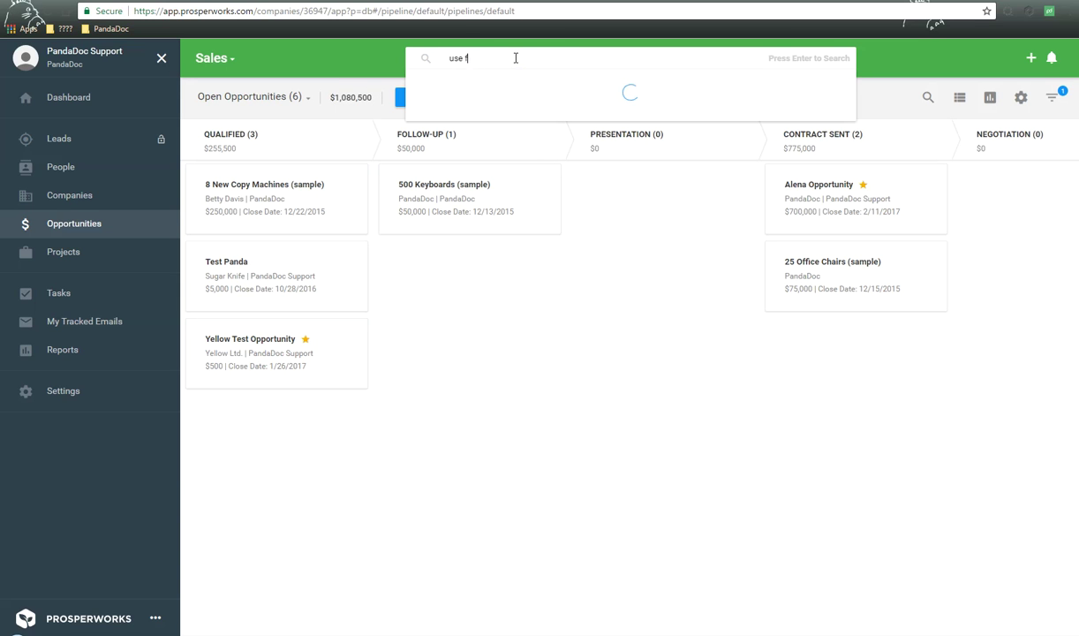
{"action": "type", "text": "or demo"}
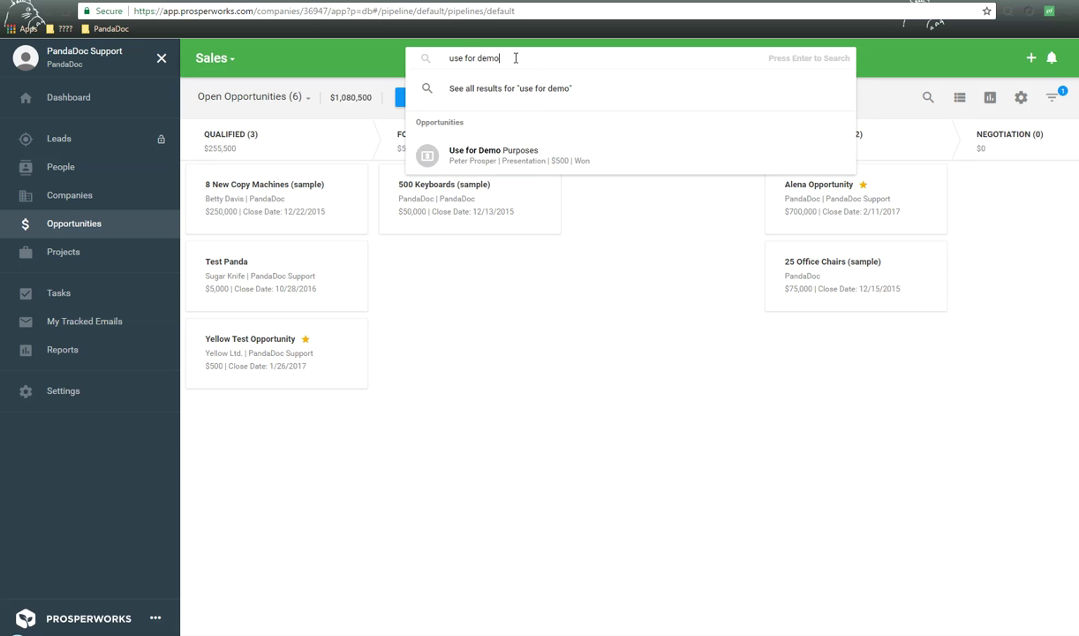
{"action": "left_click", "coordinate": [525, 162]}
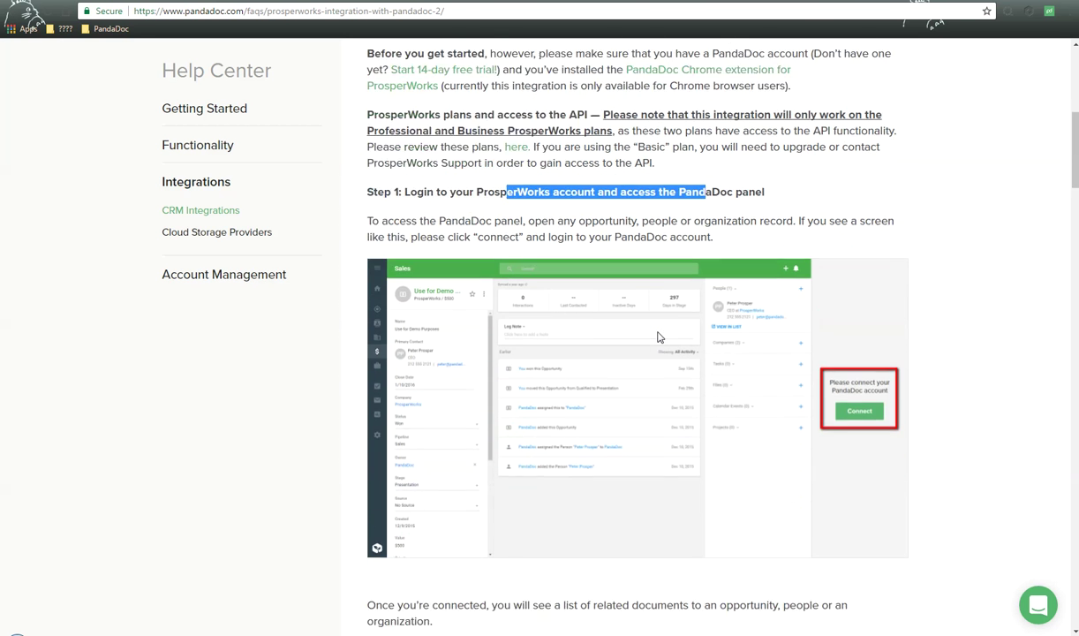
Highlight the Step 2 template heading and Step 2-A's text on PandaDoc Roles and the Opportunity object.
{"action": "scroll", "coordinate": [658, 336], "scroll_direction": "down", "scroll_amount": 8}
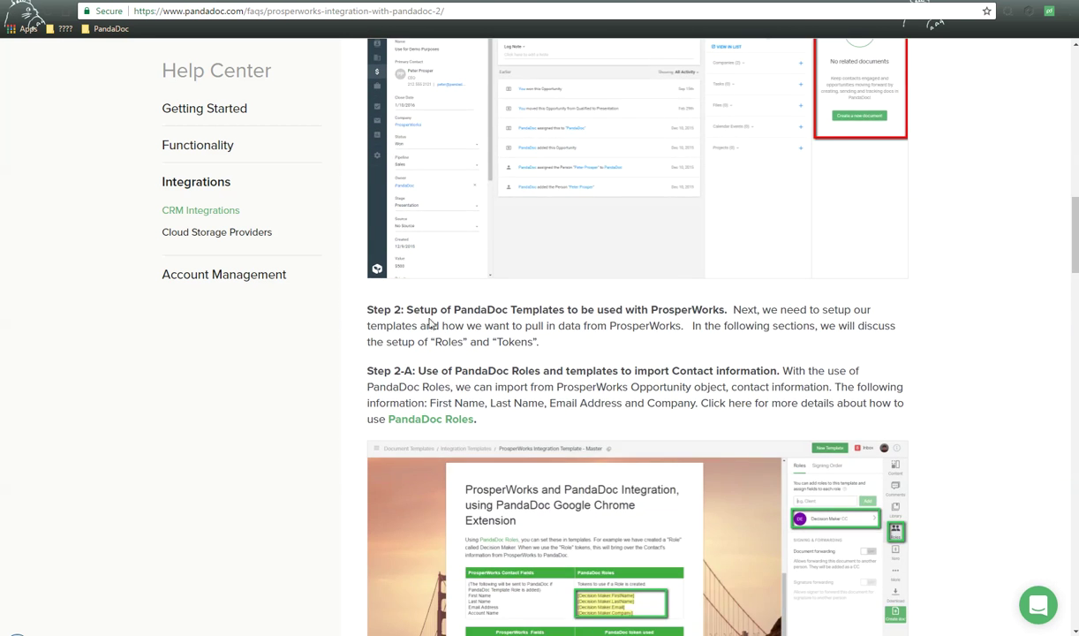
{"action": "left_click_drag", "start_coordinate": [405, 310], "coordinate": [509, 310]}
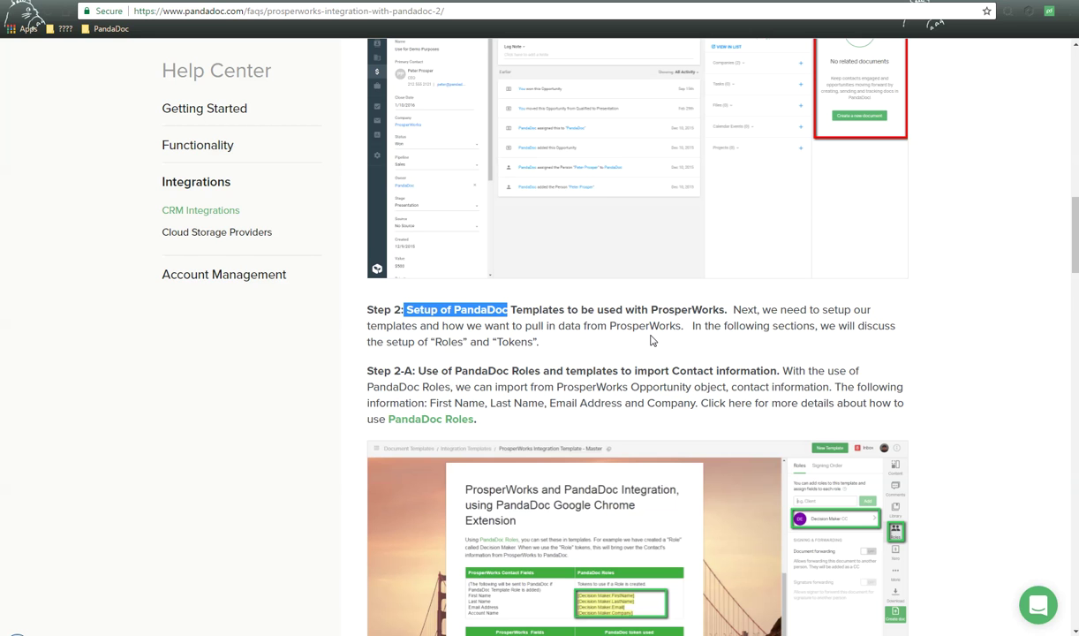
{"action": "scroll", "coordinate": [651, 340], "scroll_direction": "down", "scroll_amount": 1}
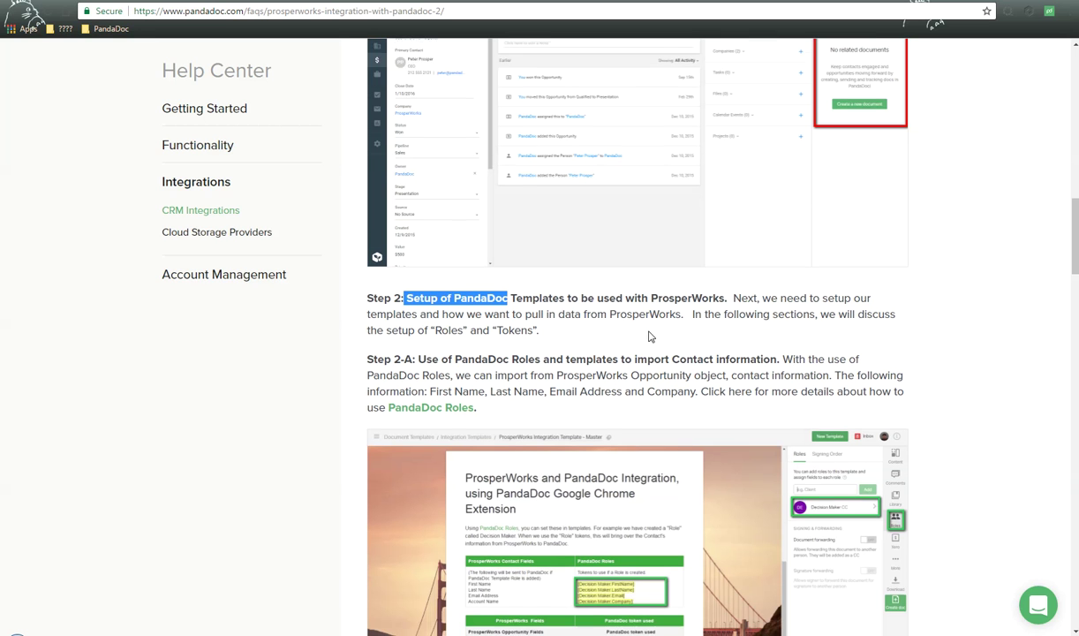
{"action": "left_click_drag", "start_coordinate": [455, 307], "coordinate": [557, 306]}
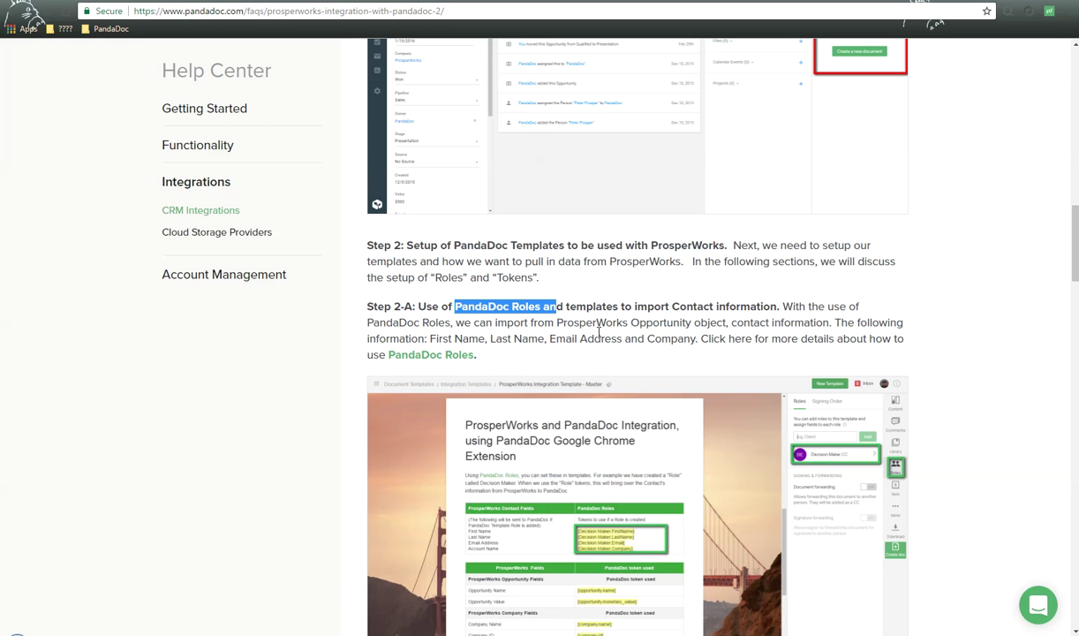
{"action": "left_click_drag", "start_coordinate": [631, 322], "coordinate": [749, 324]}
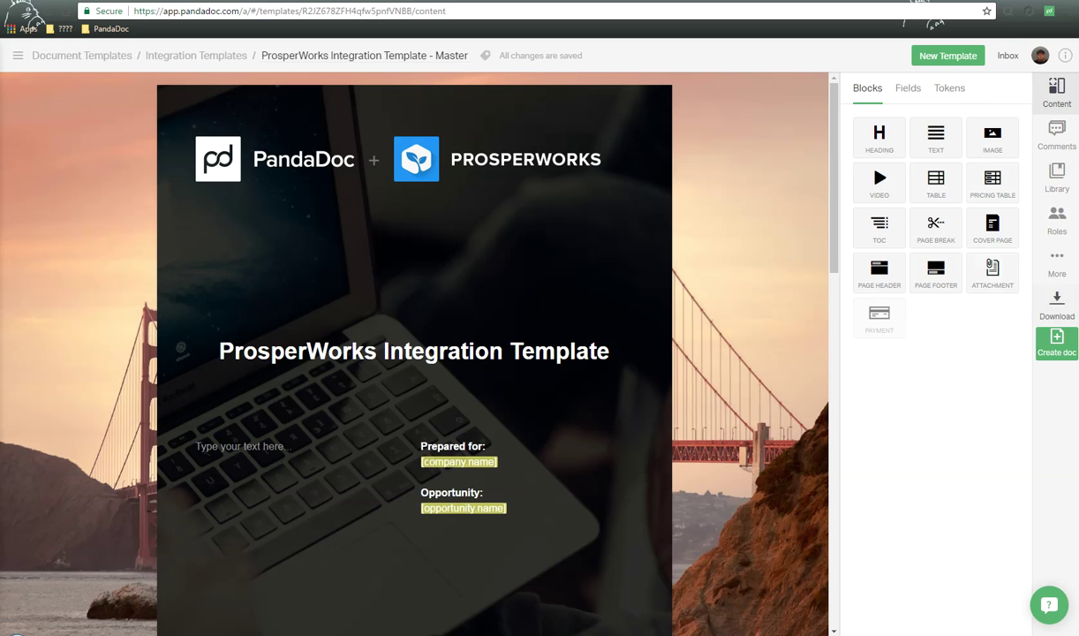
Check the template's Decision Maker role and its field-to-token tables, then return to the Help Center.
{"action": "left_click", "coordinate": [1057, 219]}
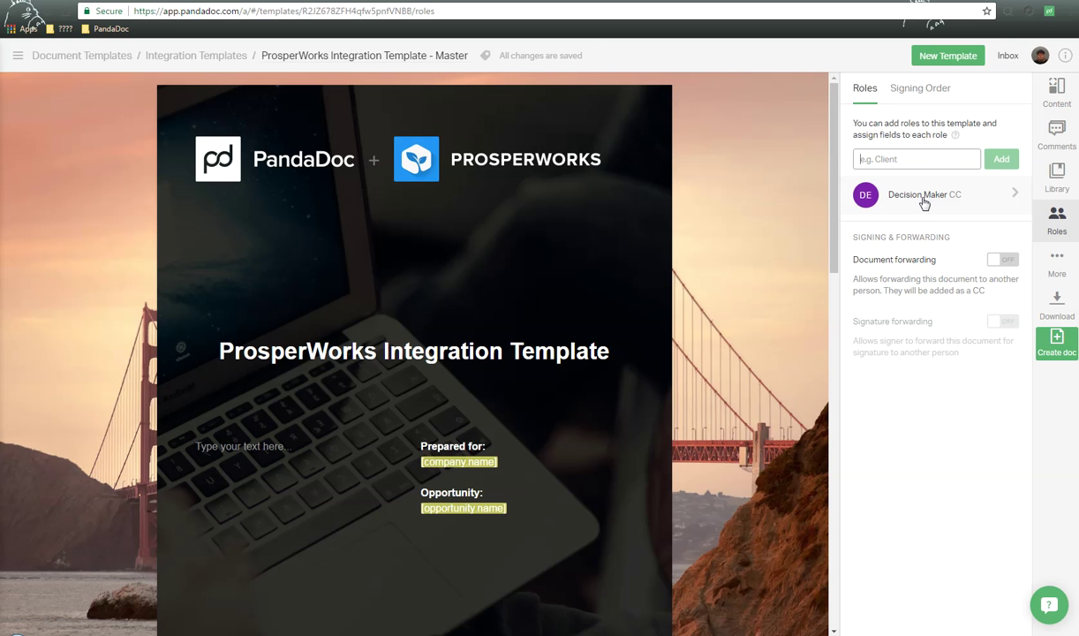
{"action": "left_click", "coordinate": [1055, 93]}
{"action": "left_click", "coordinate": [948, 90]}
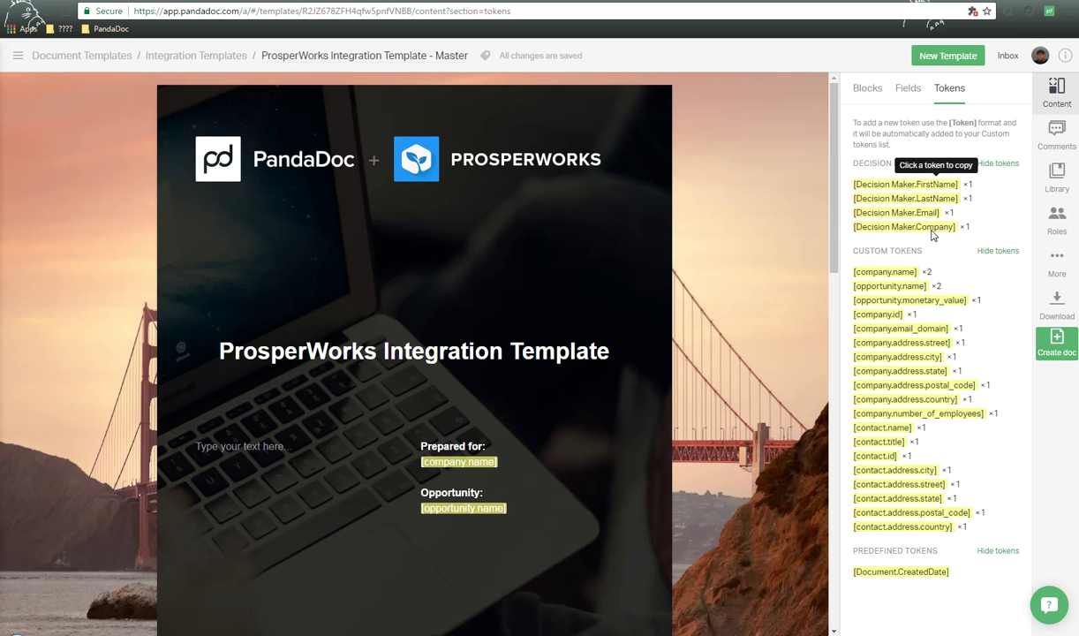
{"action": "scroll", "coordinate": [718, 315], "scroll_direction": "down", "scroll_amount": 9}
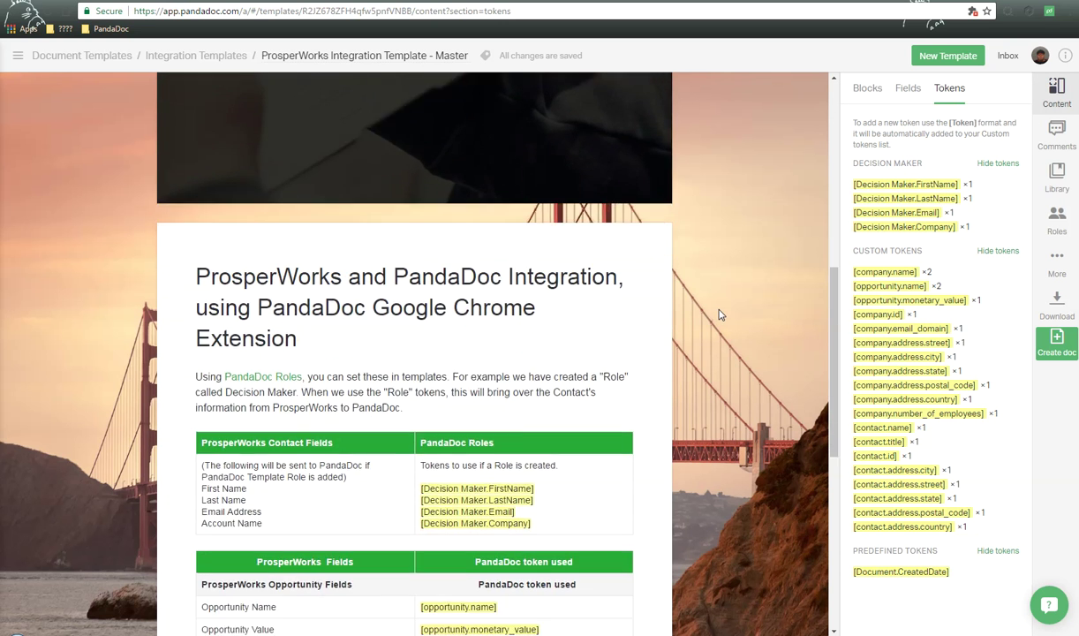
{"action": "left_click", "coordinate": [556, 285]}
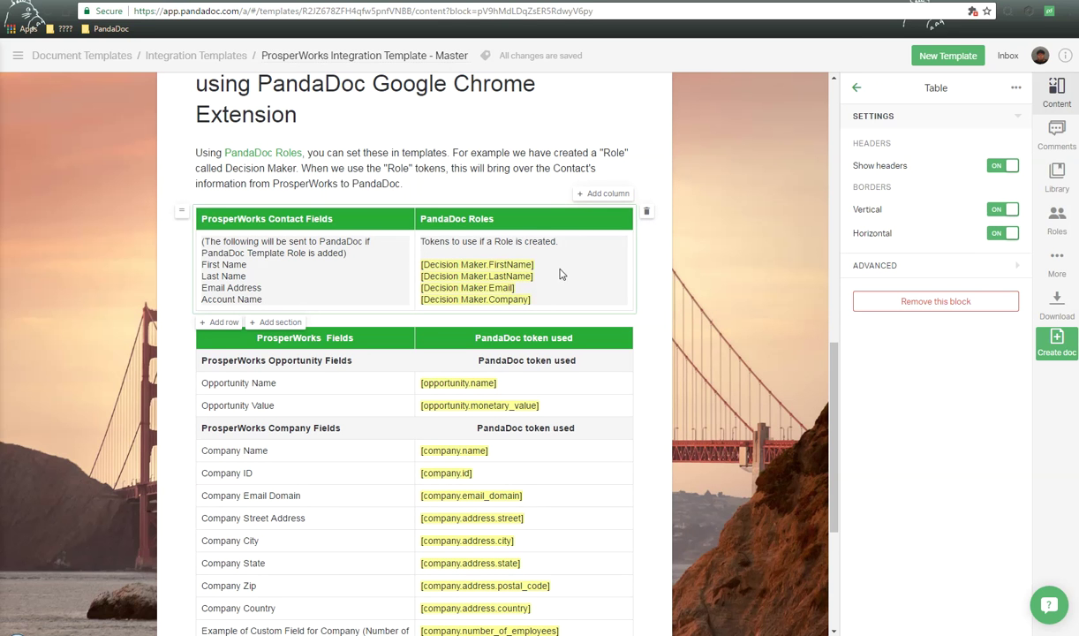
{"action": "scroll", "coordinate": [529, 265], "scroll_direction": "down", "scroll_amount": 2}
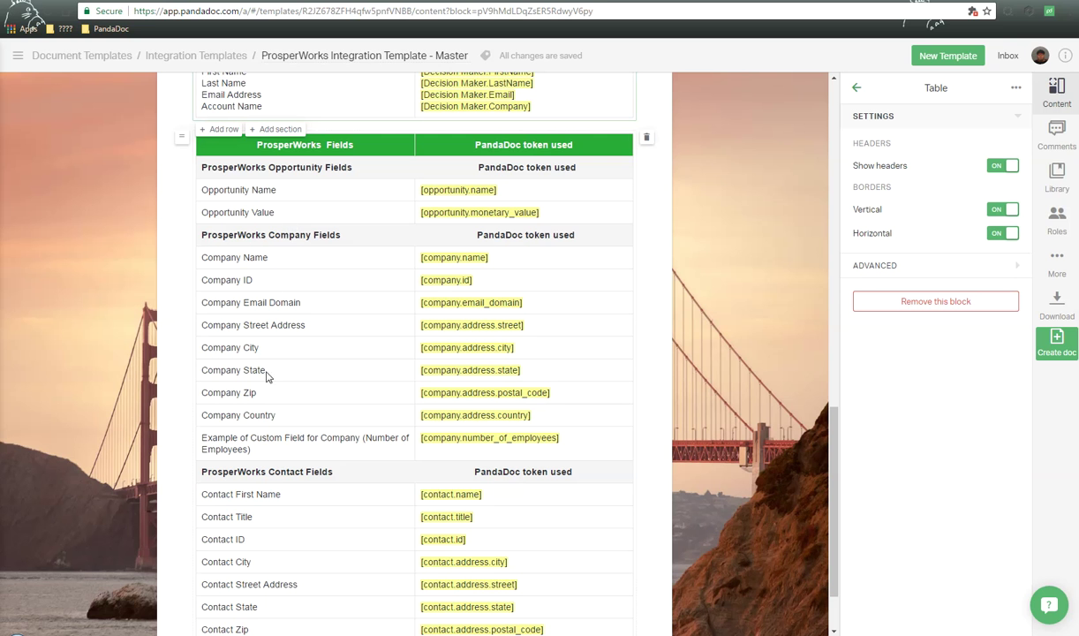
{"action": "scroll", "coordinate": [500, 327], "scroll_direction": "down", "scroll_amount": 2}
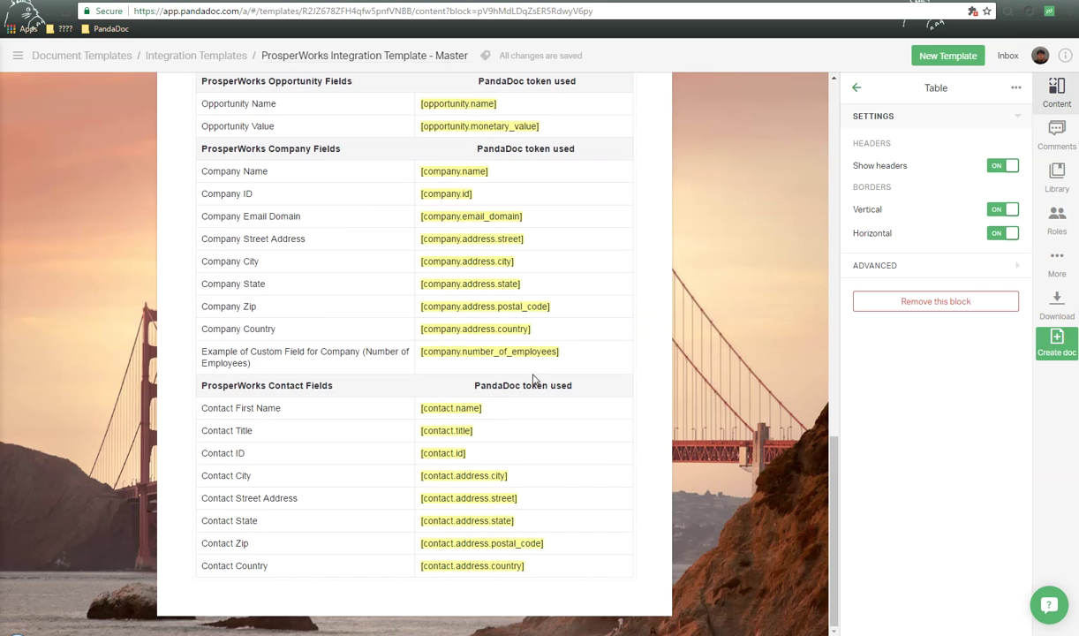
{"action": "scroll", "coordinate": [544, 375], "scroll_direction": "up", "scroll_amount": 1}
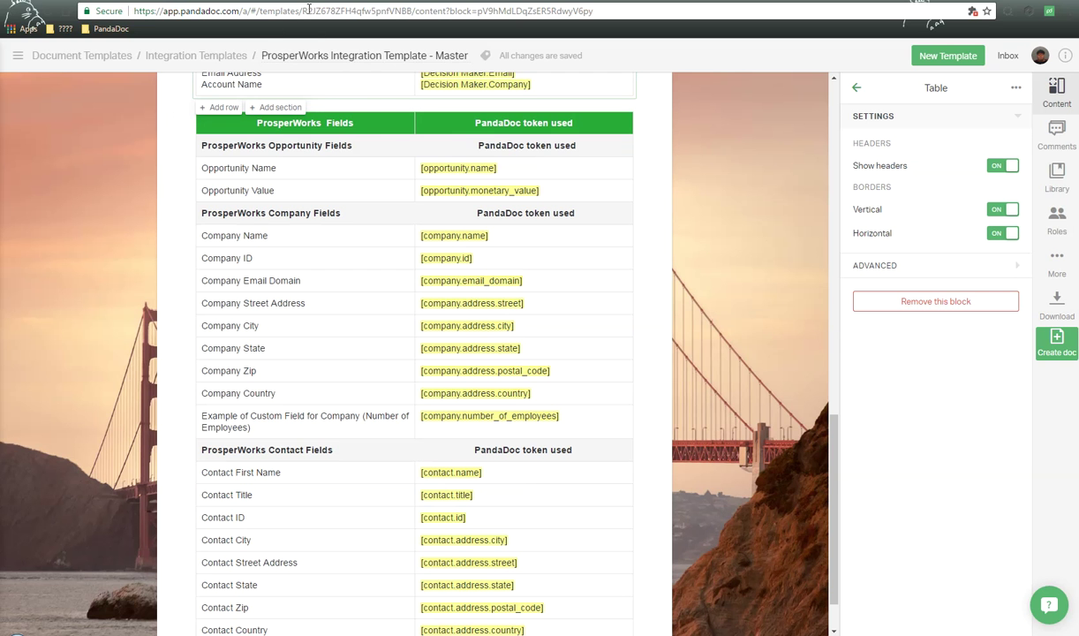
{"action": "key", "text": "ctrl+Tab"}
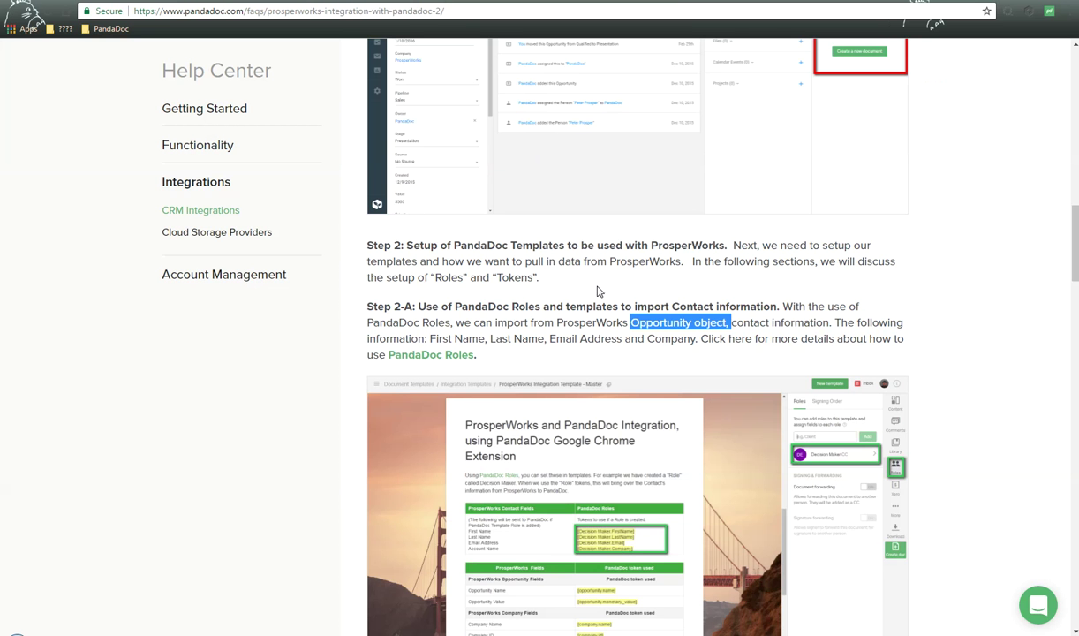
Scroll down to Step 2-B's example tokens and copy [opportunity.name].
{"action": "scroll", "coordinate": [598, 291], "scroll_direction": "down", "scroll_amount": 6}
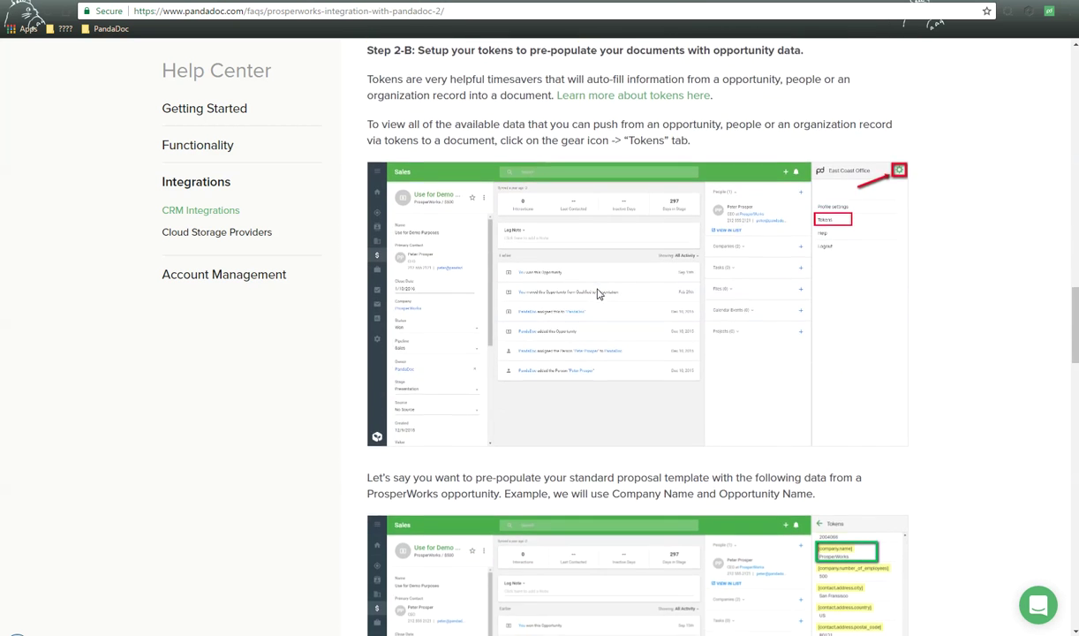
{"action": "scroll", "coordinate": [598, 294], "scroll_direction": "down", "scroll_amount": 2}
{"action": "scroll", "coordinate": [598, 293], "scroll_direction": "down", "scroll_amount": 9}
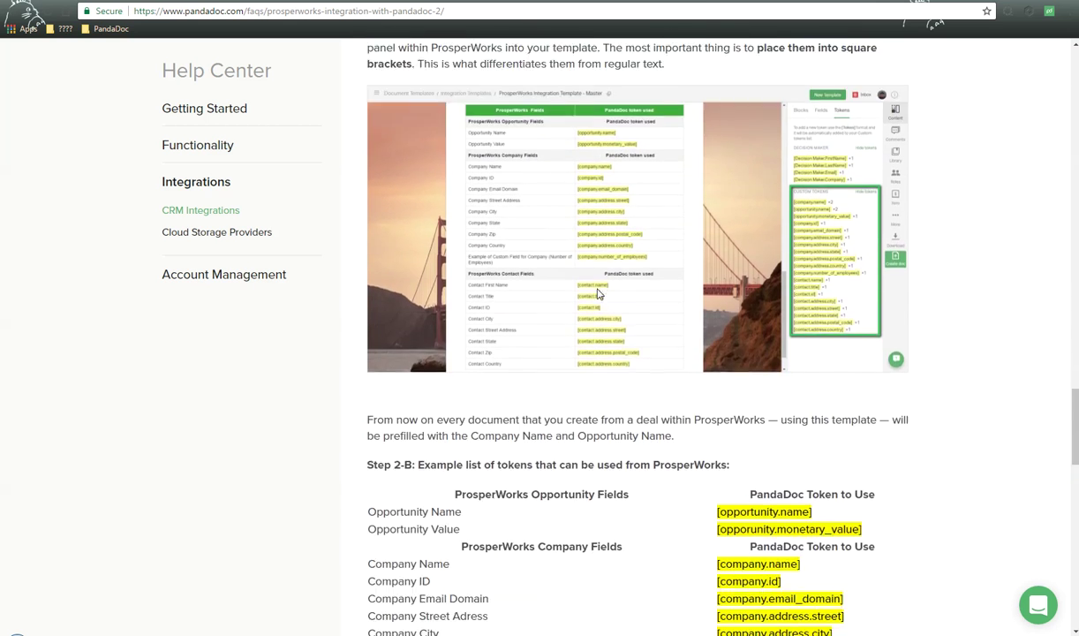
{"action": "scroll", "coordinate": [597, 293], "scroll_direction": "down", "scroll_amount": 2}
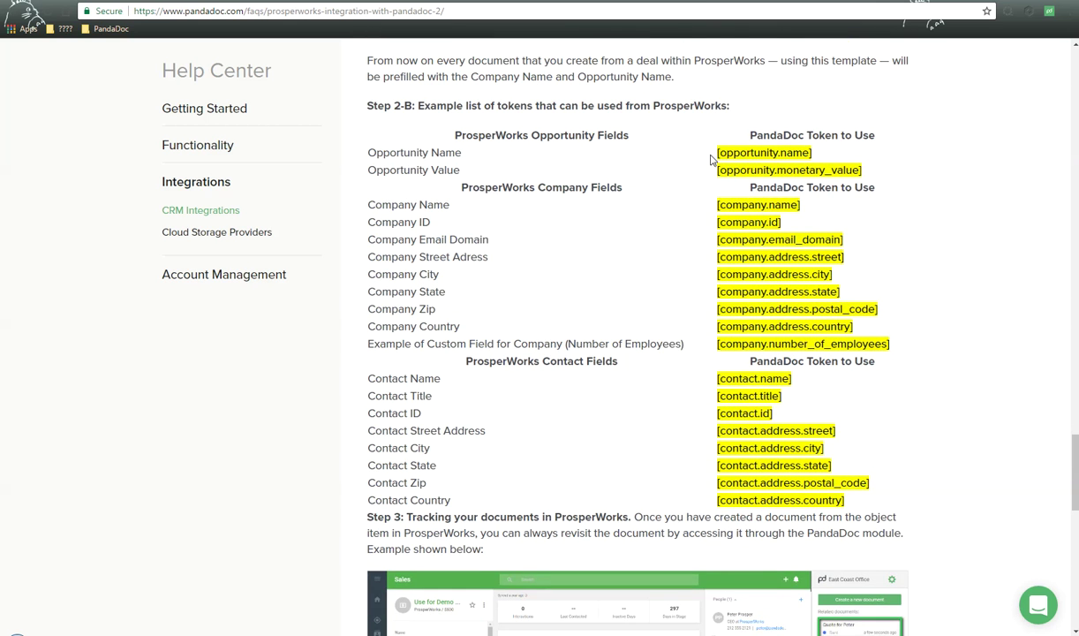
{"action": "left_click_drag", "start_coordinate": [712, 157], "coordinate": [805, 152]}
{"action": "right_click", "coordinate": [792, 150]}
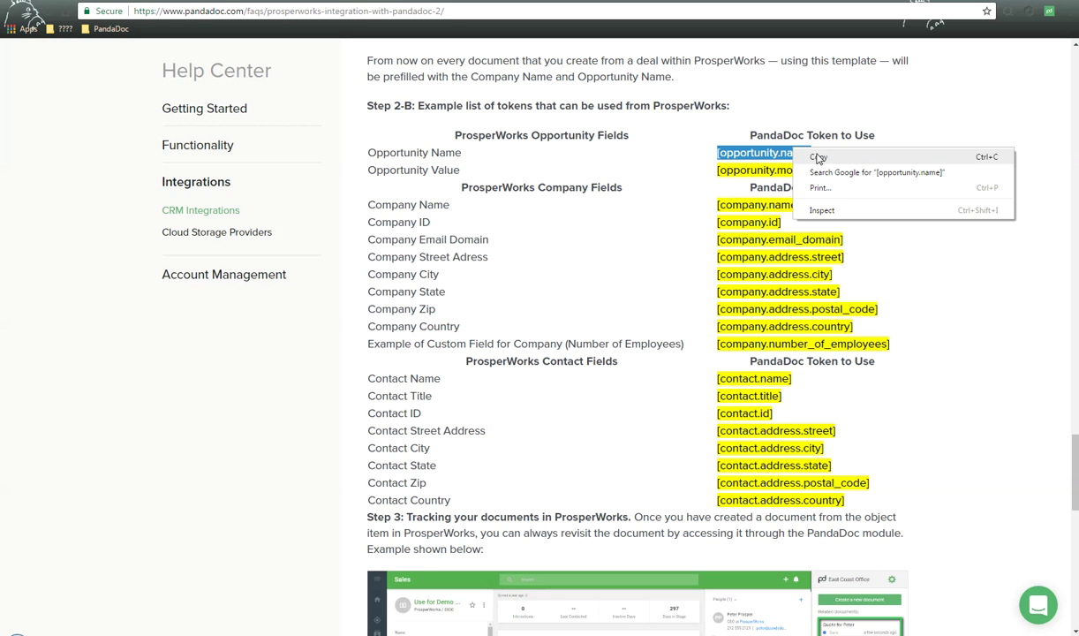
{"action": "left_click", "coordinate": [818, 157]}
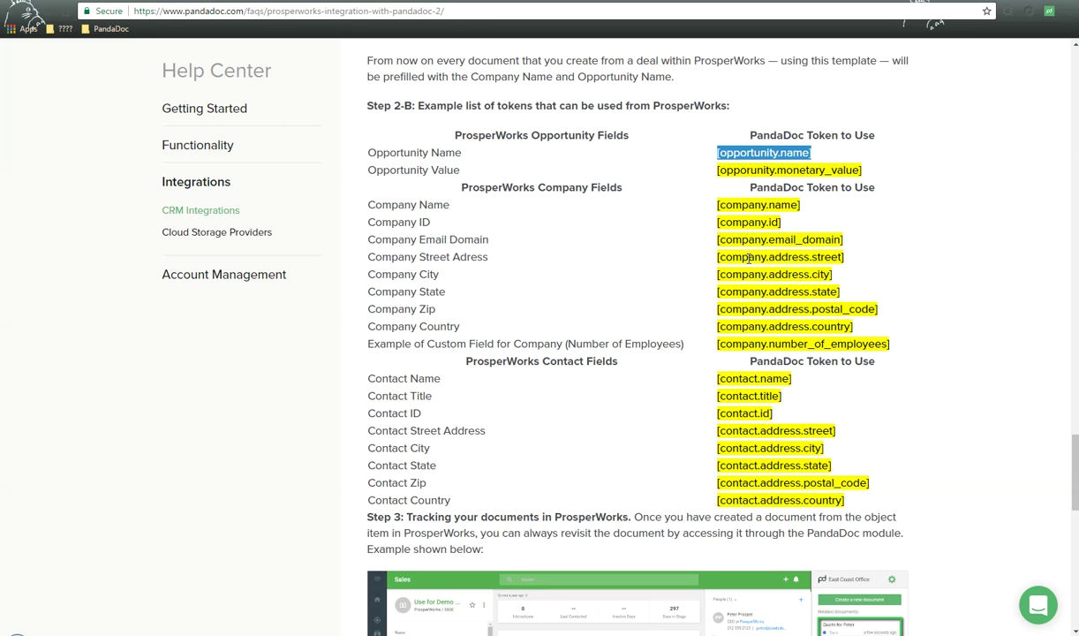
Open the deal's PandaDoc Tokens list in ProsperWorks and copy the [company.id] token.
{"action": "key", "text": "ctrl+Tab"}
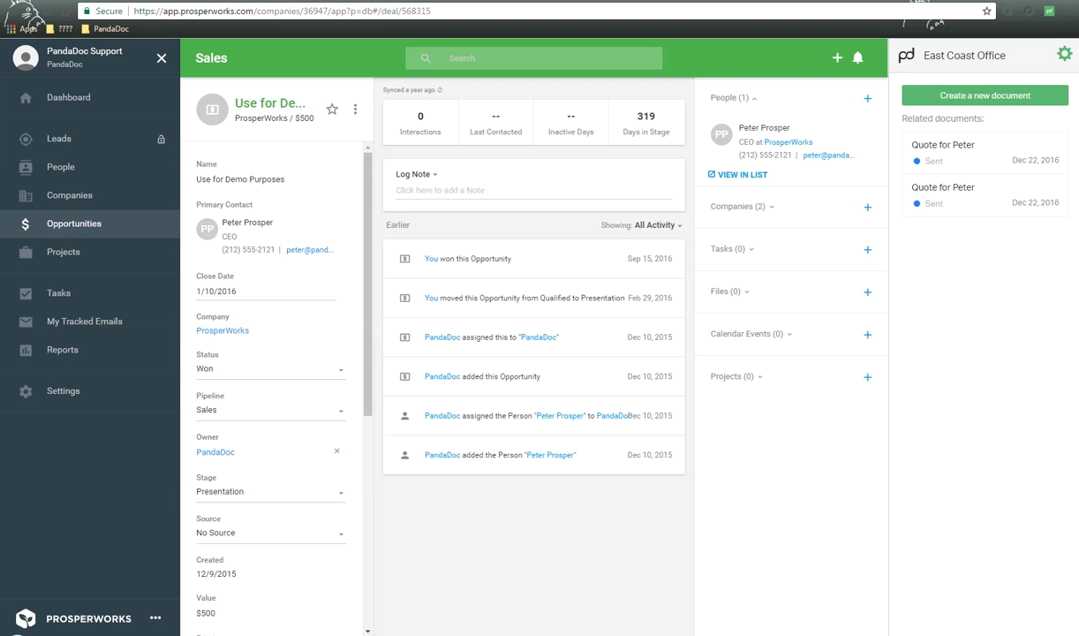
{"action": "left_click", "coordinate": [1064, 58]}
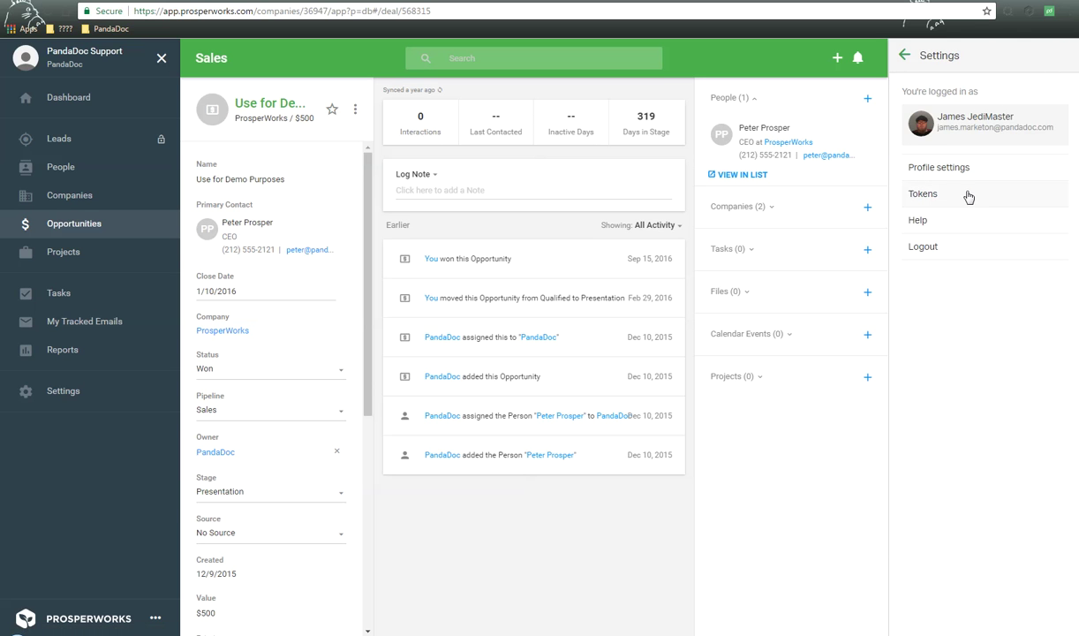
{"action": "left_click", "coordinate": [966, 197]}
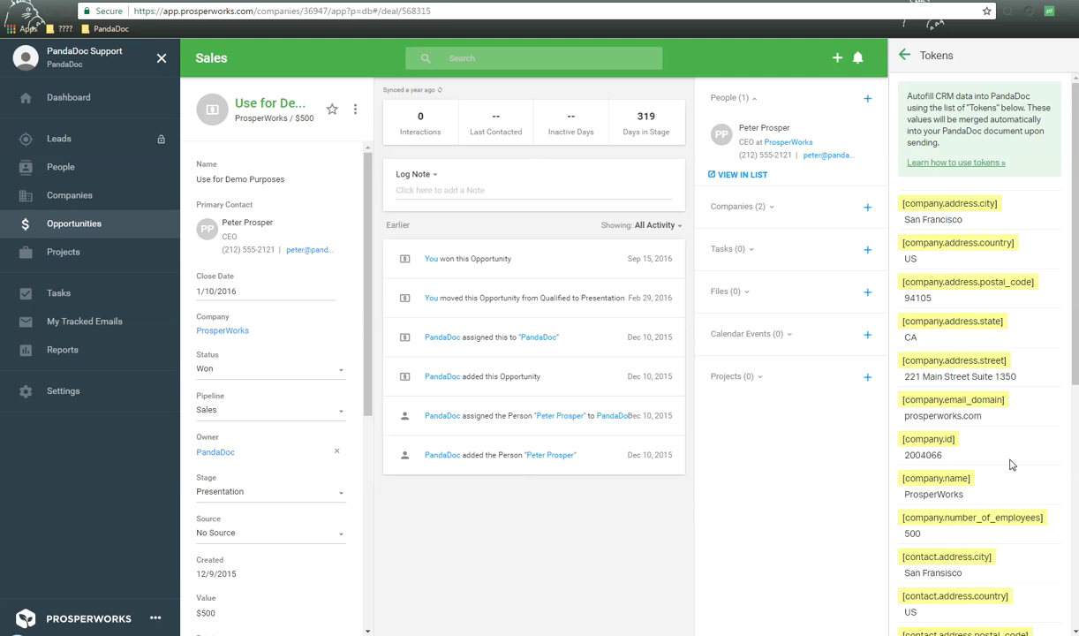
{"action": "left_click_drag", "start_coordinate": [955, 439], "coordinate": [863, 415]}
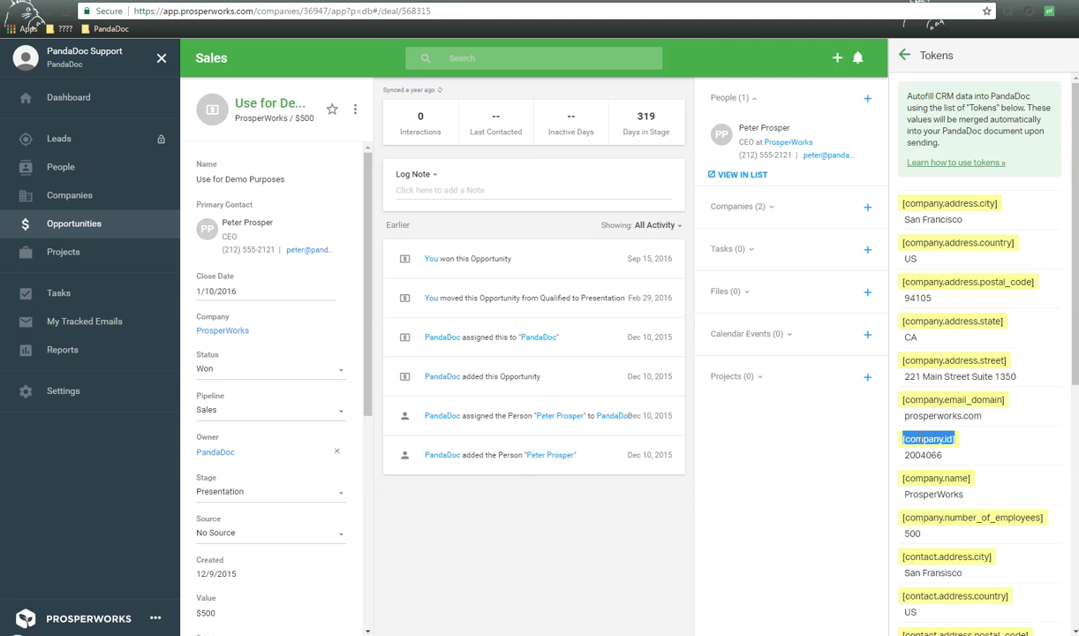
{"action": "right_click", "coordinate": [897, 432]}
{"action": "left_click", "coordinate": [905, 441]}
Compare against the Help Center token list, then go back to the PandaDoc integration settings.
{"action": "key", "text": "ctrl+Tab"}
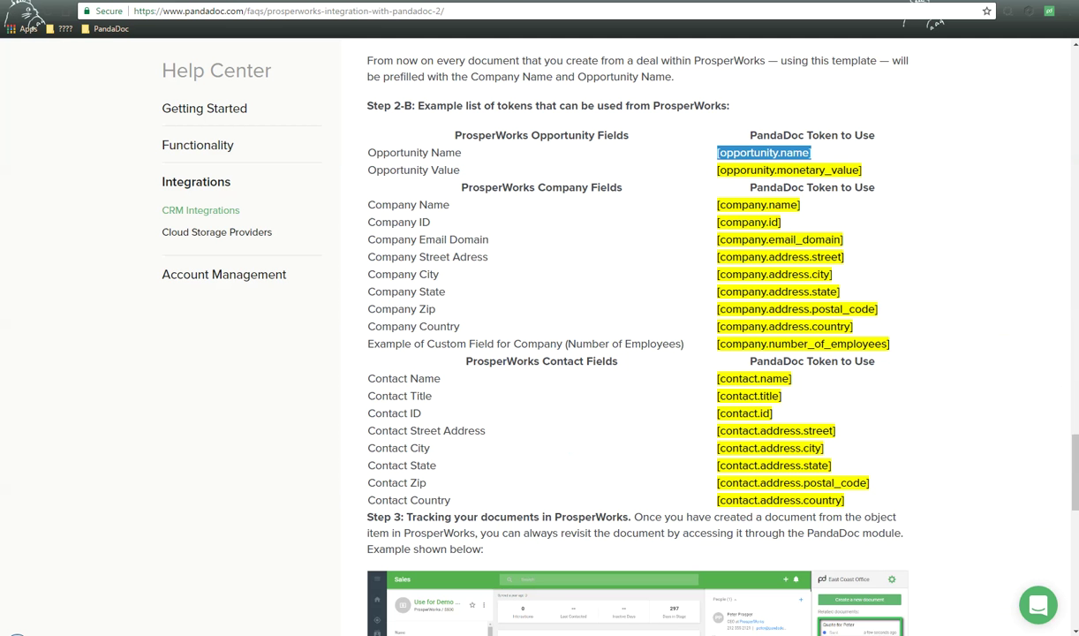
{"action": "scroll", "coordinate": [651, 366], "scroll_direction": "down", "scroll_amount": 4}
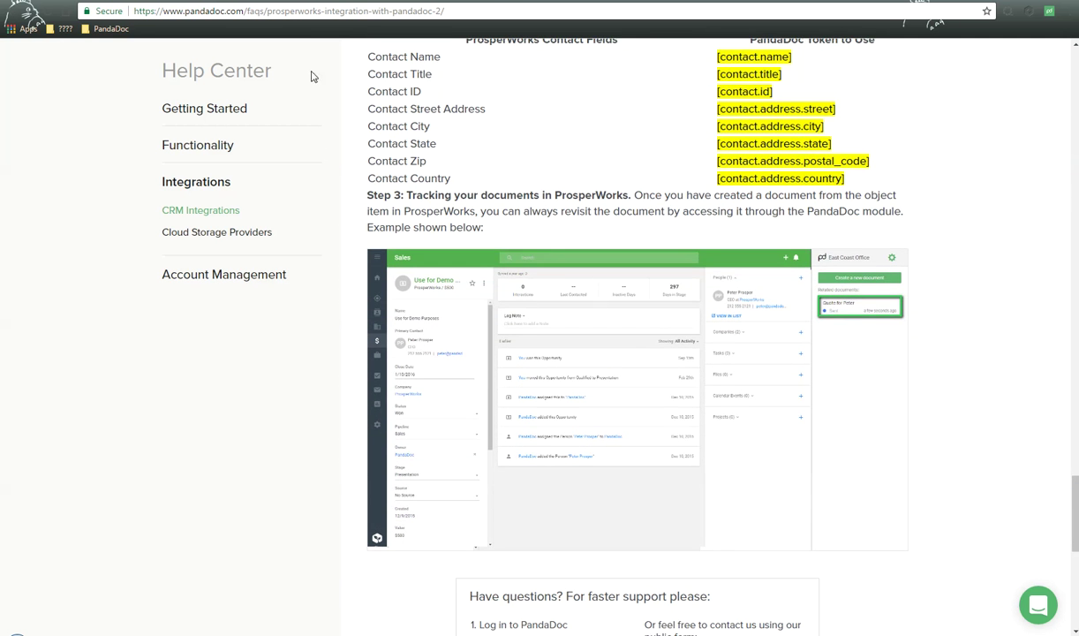
{"action": "key", "text": "ctrl+shift+Tab"}
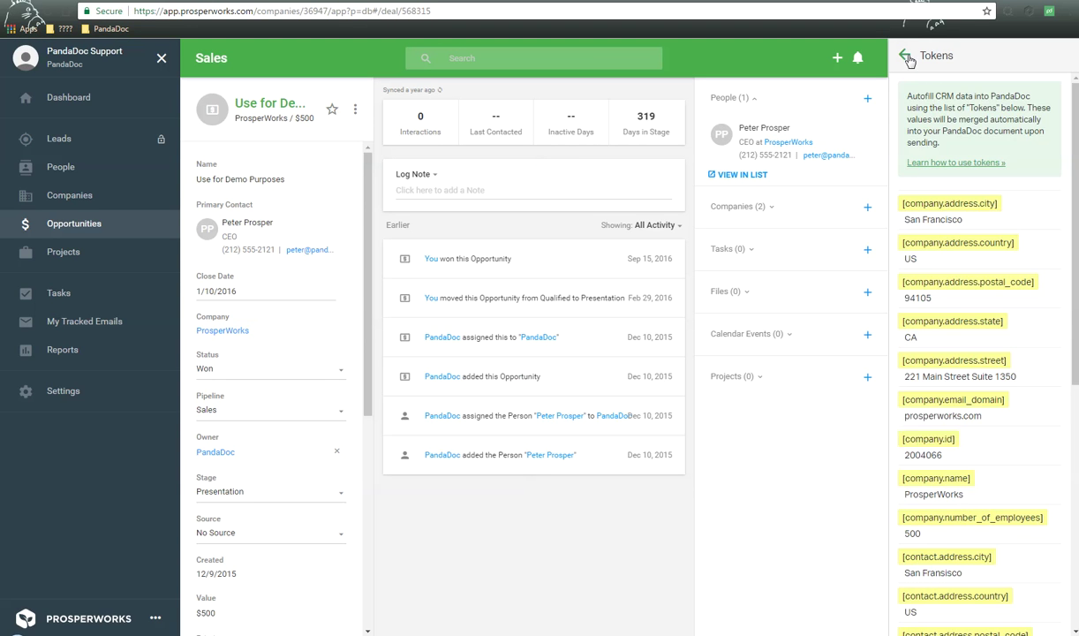
{"action": "left_click", "coordinate": [904, 56]}
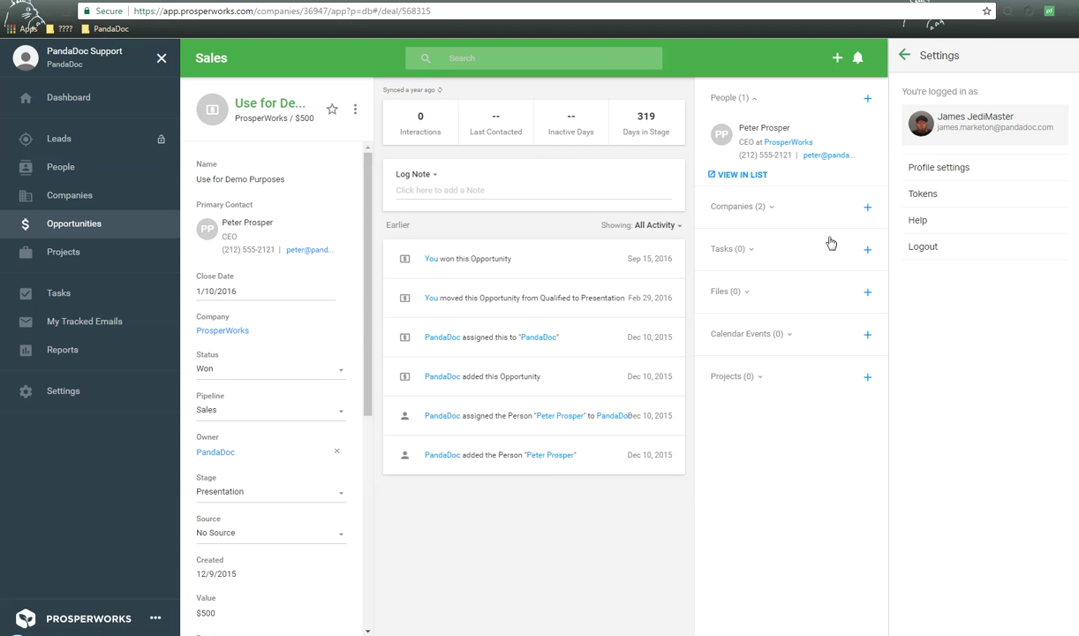
Return to the PandaDoc related-documents list and collapse the left navigation sidebar.
{"action": "left_click", "coordinate": [904, 56]}
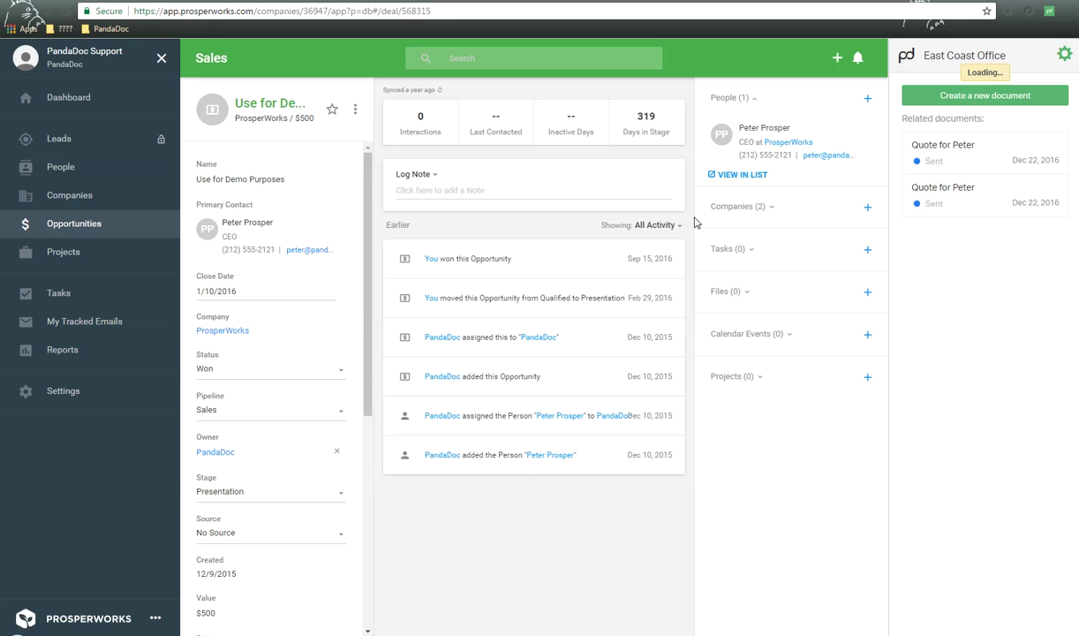
{"action": "left_click", "coordinate": [161, 58]}
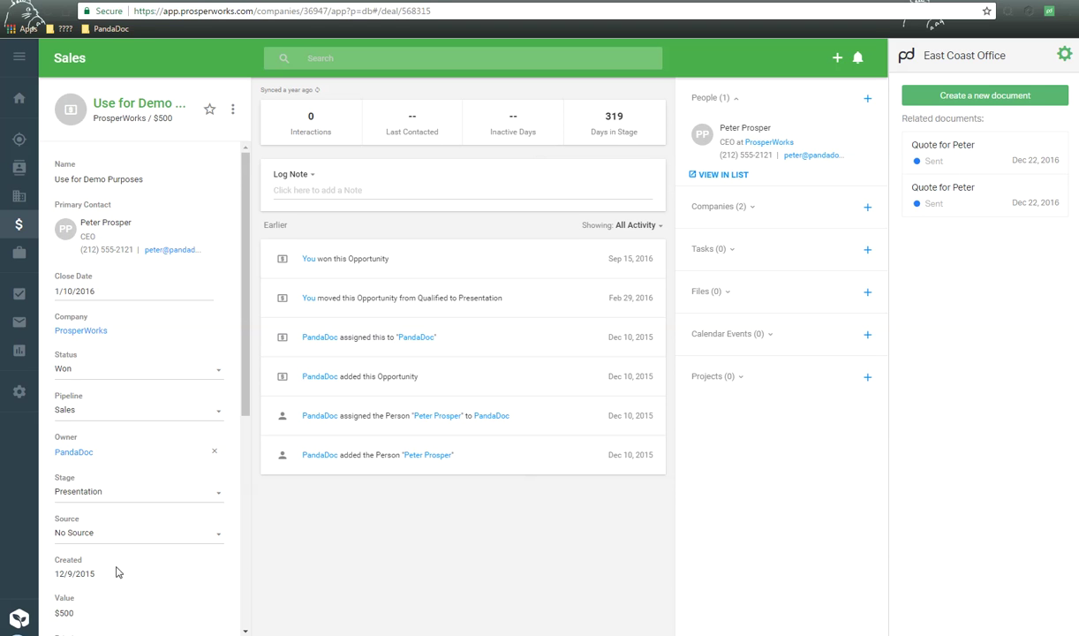
Create a document from the ProsperWorks Integration Template - Master with the deal's contact as Decision Maker.
{"action": "left_click", "coordinate": [986, 98]}
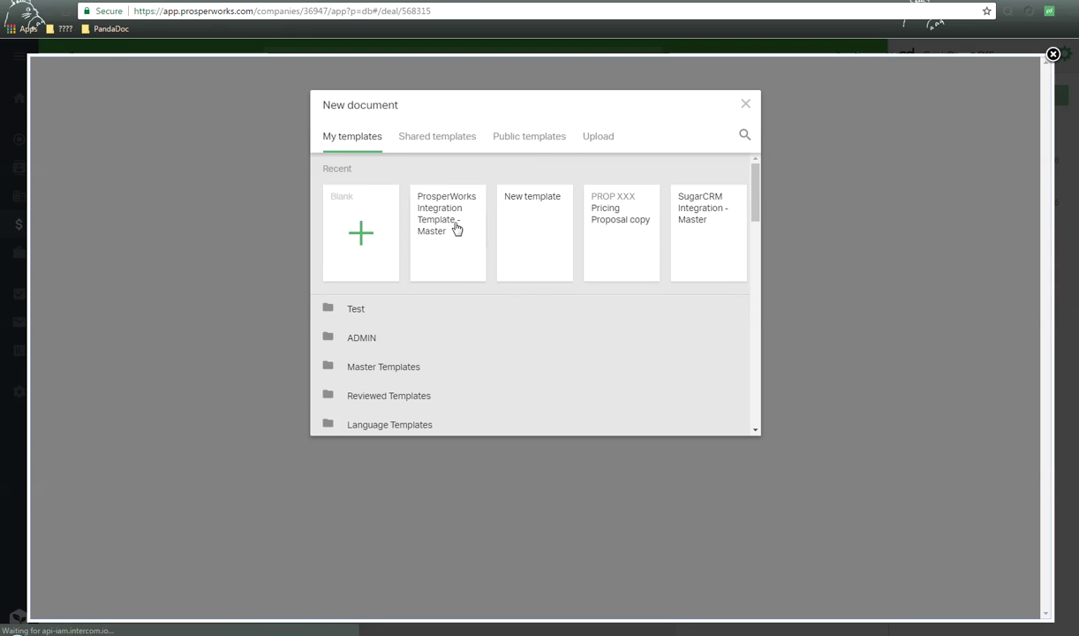
{"action": "left_click", "coordinate": [458, 224]}
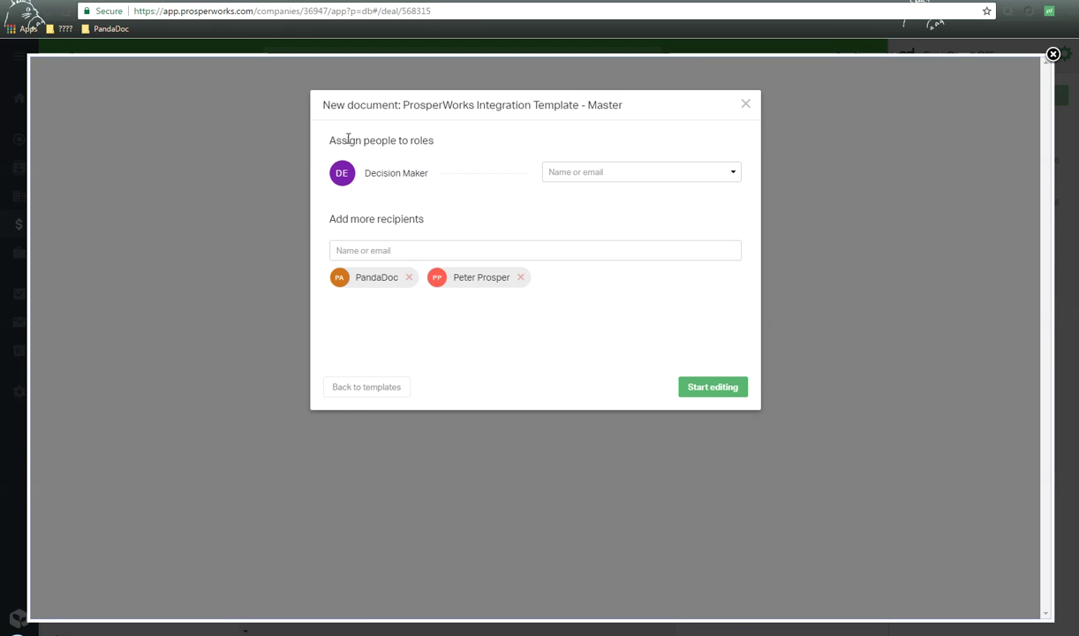
{"action": "left_click_drag", "start_coordinate": [348, 139], "coordinate": [467, 144]}
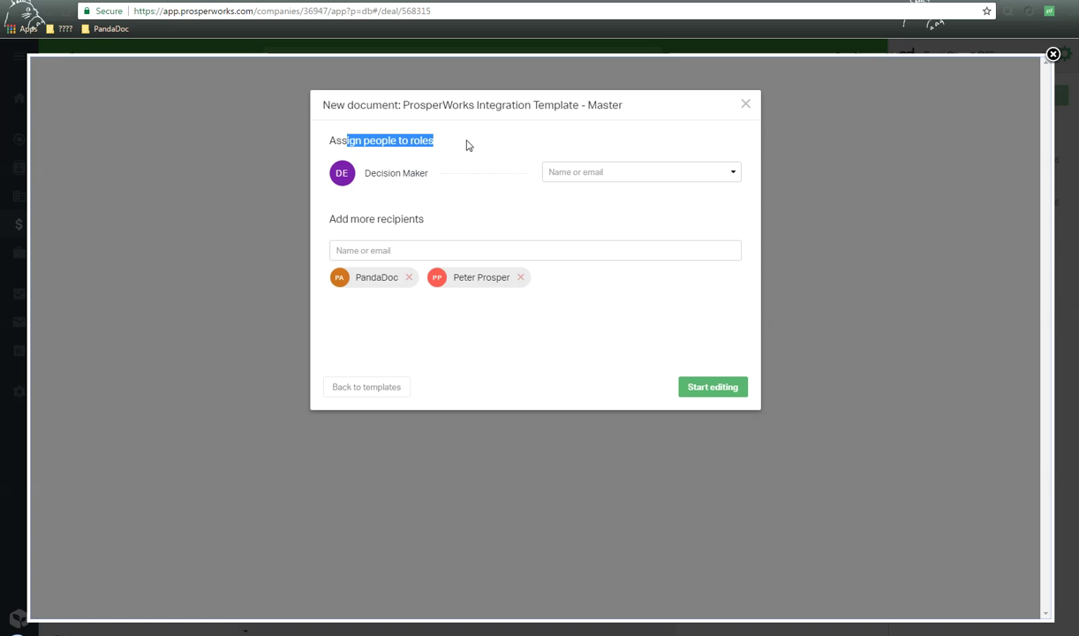
{"action": "left_click", "coordinate": [683, 173]}
{"action": "left_click", "coordinate": [631, 230]}
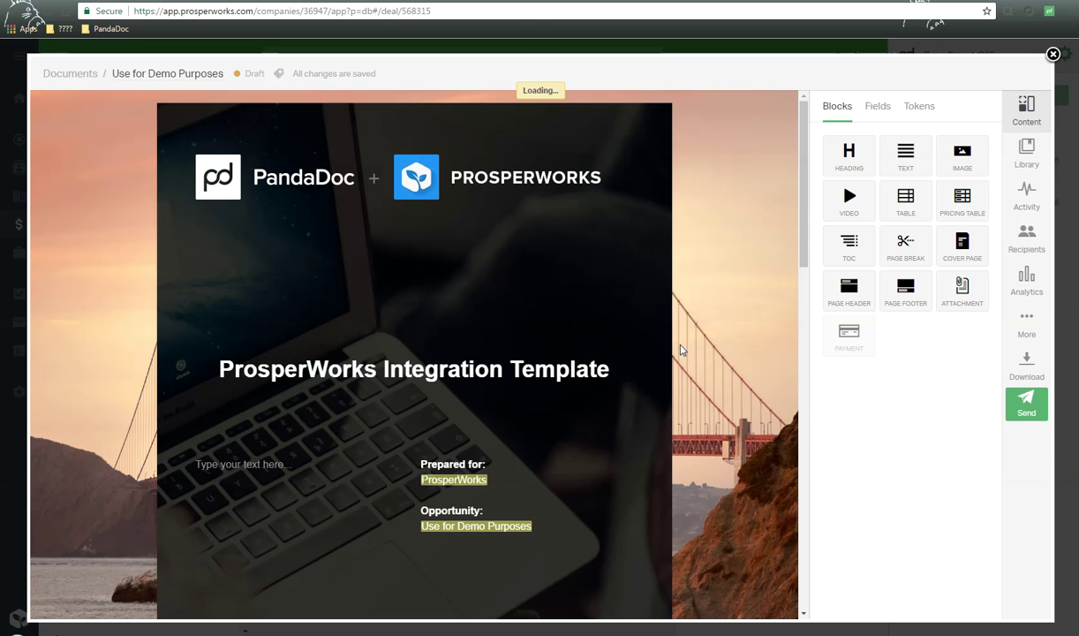
Scroll through the draft's filled company, opportunity and contact tokens, then back to the top.
{"action": "scroll", "coordinate": [639, 317], "scroll_direction": "down", "scroll_amount": 7}
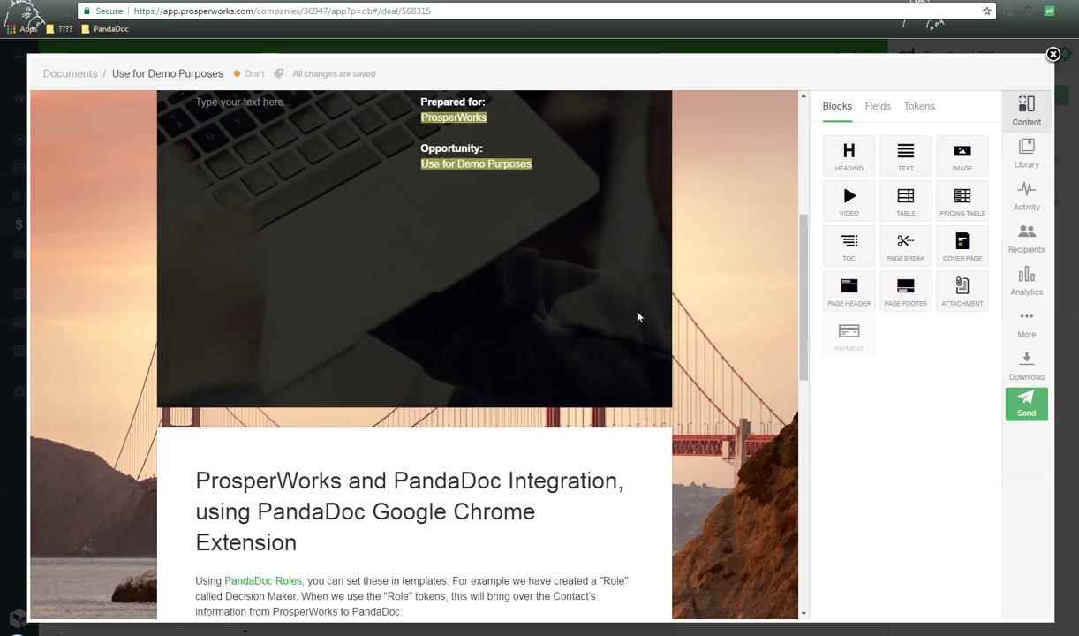
{"action": "scroll", "coordinate": [639, 316], "scroll_direction": "down", "scroll_amount": 2}
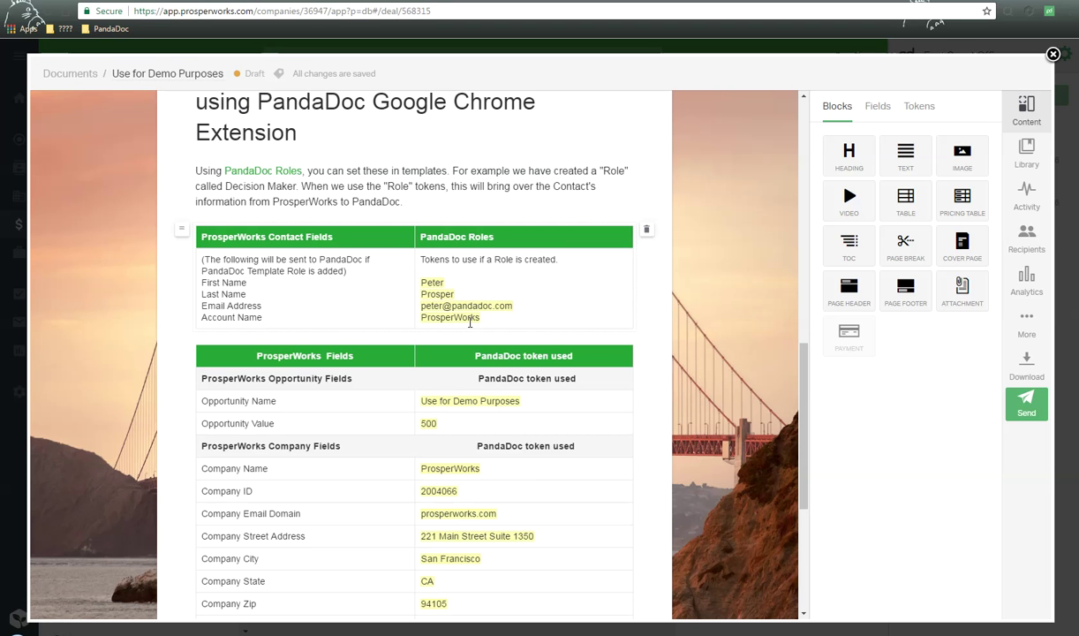
{"action": "scroll", "coordinate": [569, 314], "scroll_direction": "down", "scroll_amount": 3}
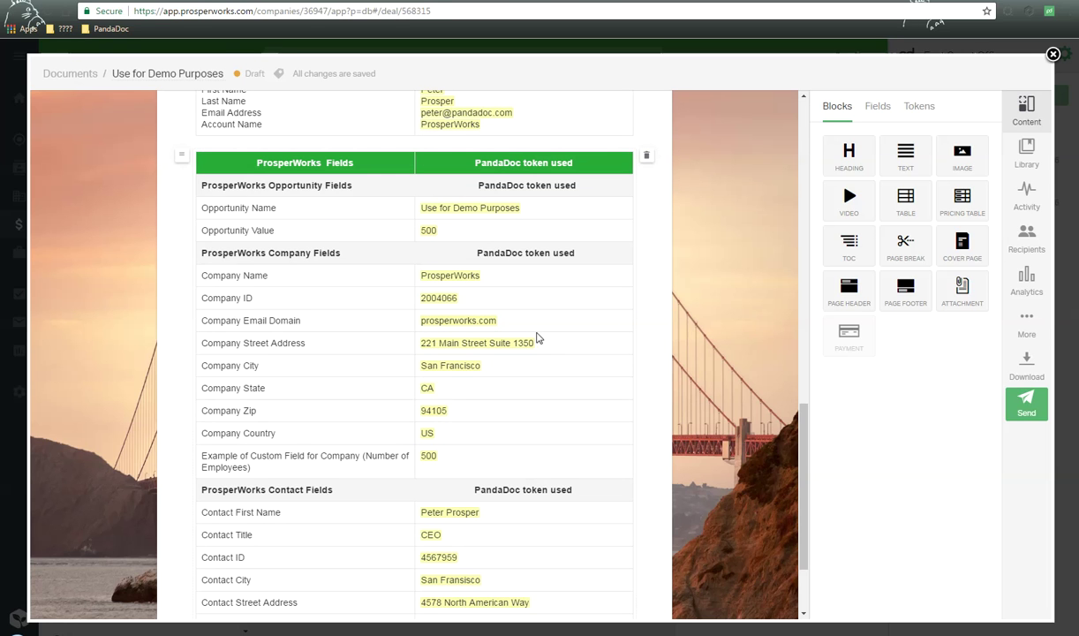
{"action": "scroll", "coordinate": [537, 338], "scroll_direction": "down", "scroll_amount": 2}
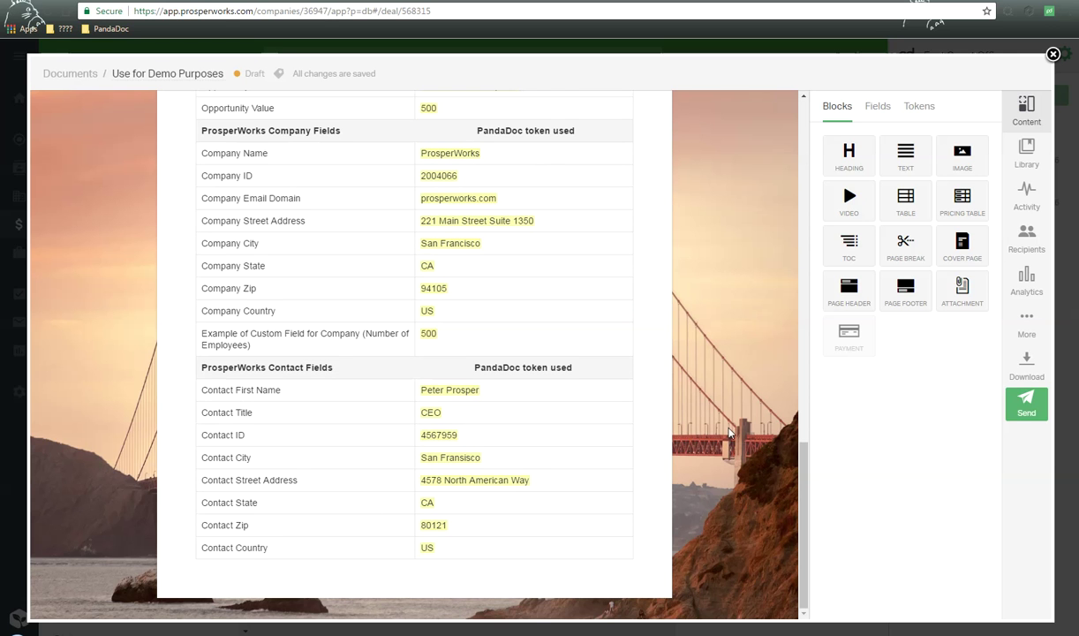
{"action": "scroll", "coordinate": [729, 432], "scroll_direction": "up", "scroll_amount": 12}
{"action": "scroll", "coordinate": [724, 431], "scroll_direction": "up", "scroll_amount": 2}
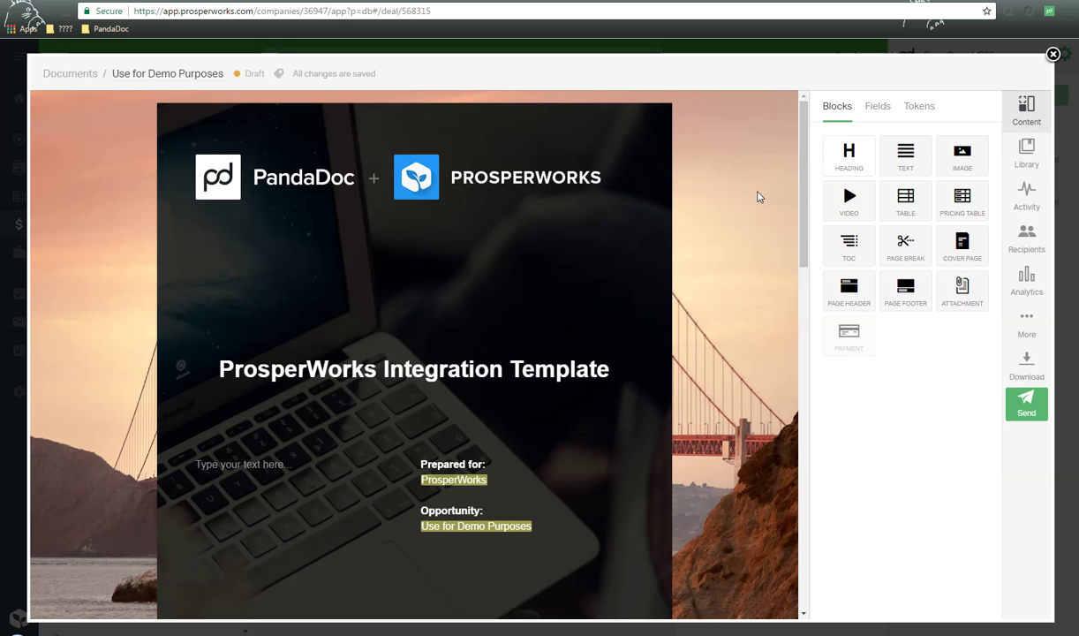
Browse the Fields and the saved-block Library, and drag the Jan 4th text block toward the draft.
{"action": "left_click", "coordinate": [879, 108]}
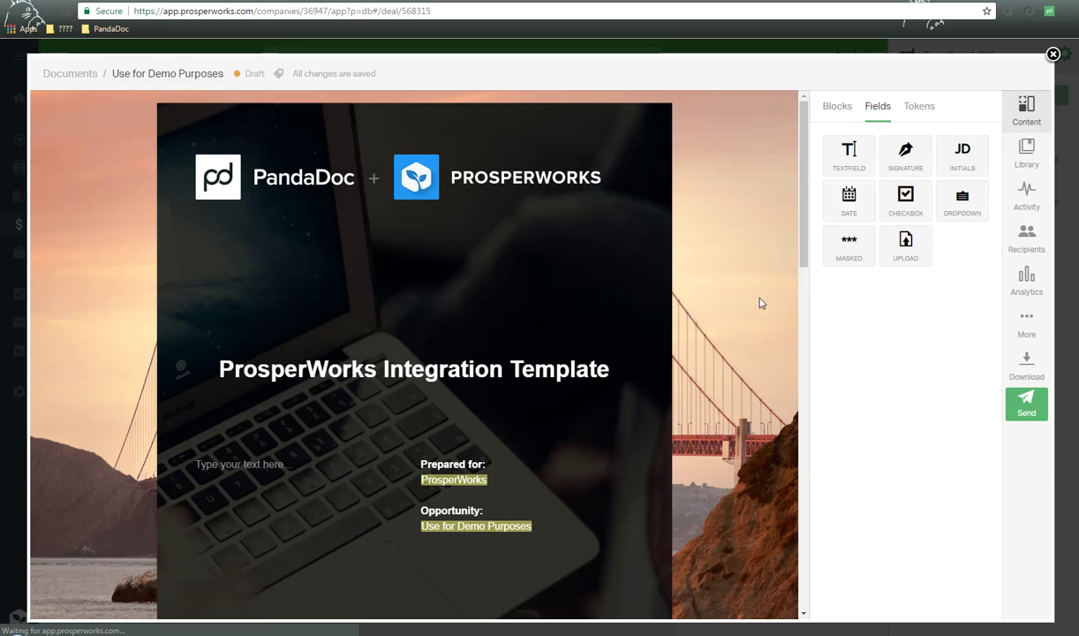
{"action": "scroll", "coordinate": [755, 294], "scroll_direction": "down", "scroll_amount": 4}
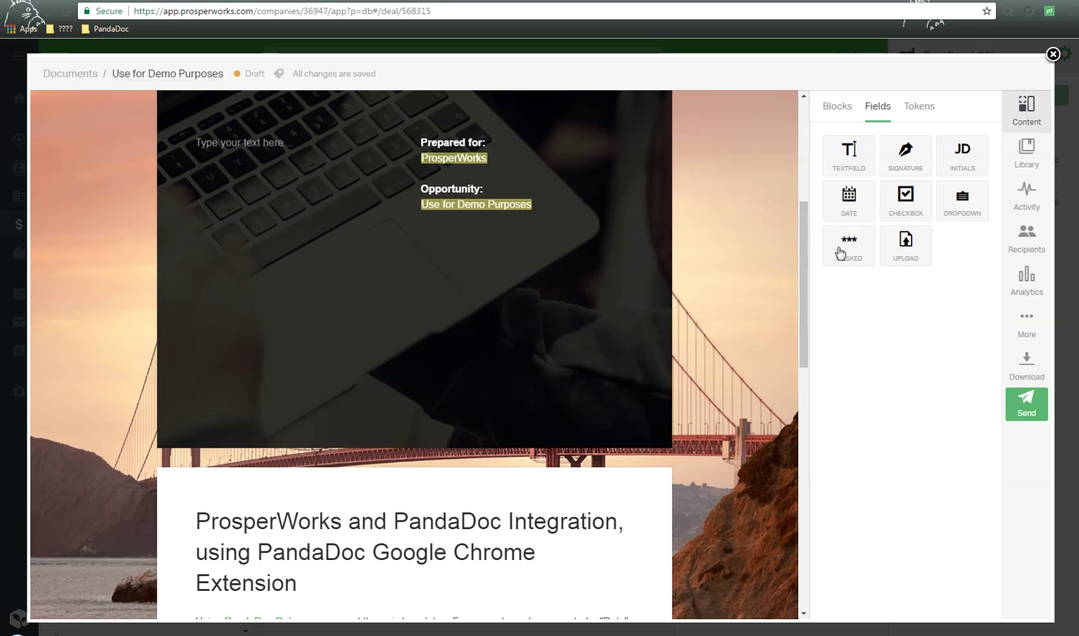
{"action": "left_click", "coordinate": [1026, 152]}
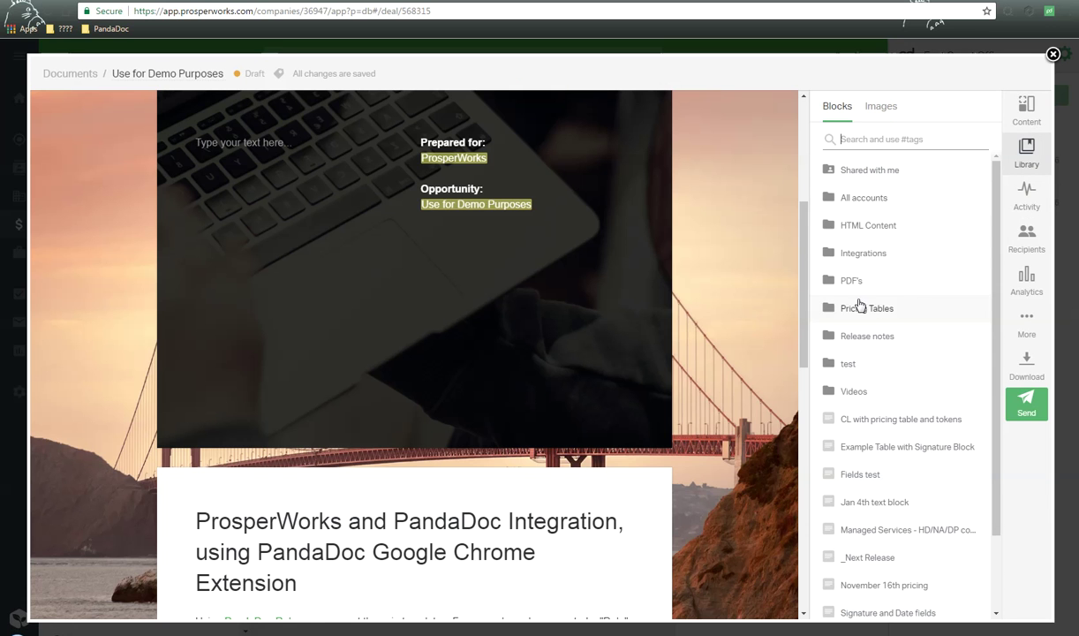
{"action": "scroll", "coordinate": [855, 304], "scroll_direction": "down", "scroll_amount": 1}
{"action": "scroll", "coordinate": [789, 256], "scroll_direction": "down", "scroll_amount": 5}
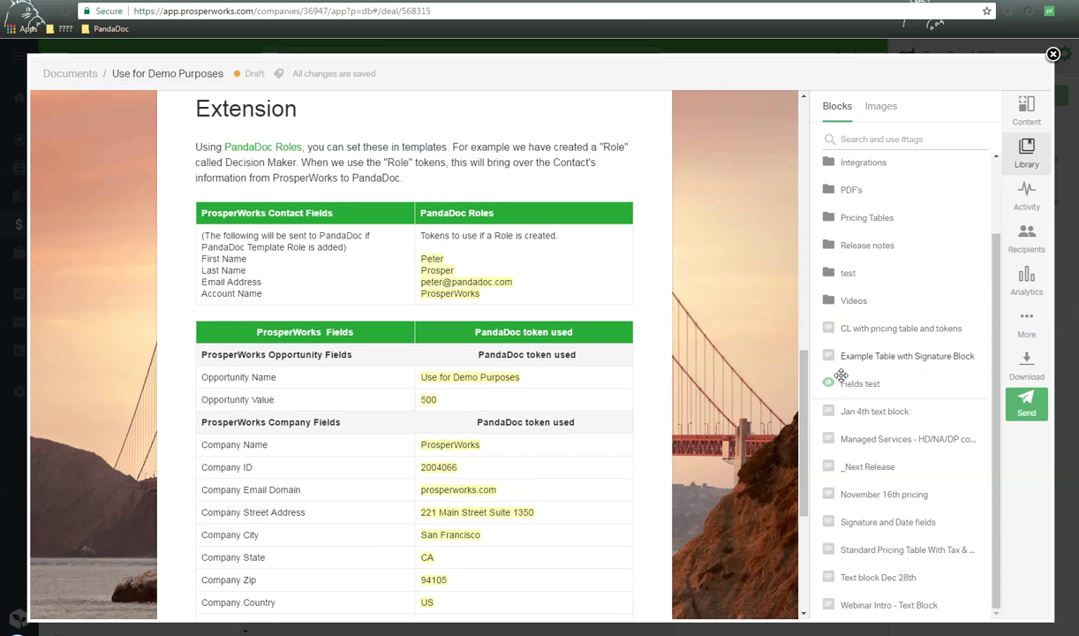
{"action": "mouse_move", "coordinate": [828, 415]}
{"action": "left_click_drag", "start_coordinate": [828, 415], "coordinate": [957, 379]}
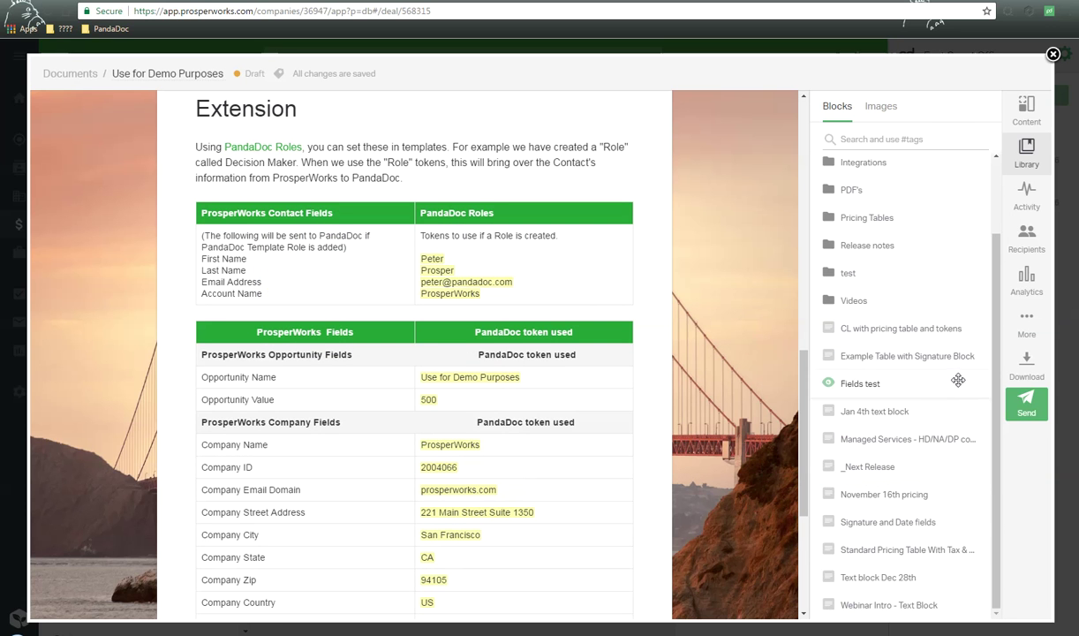
Start sending and rename the document to 'Quote for Peter', then save and continue.
{"action": "left_click", "coordinate": [1027, 404]}
{"action": "left_click", "coordinate": [484, 159]}
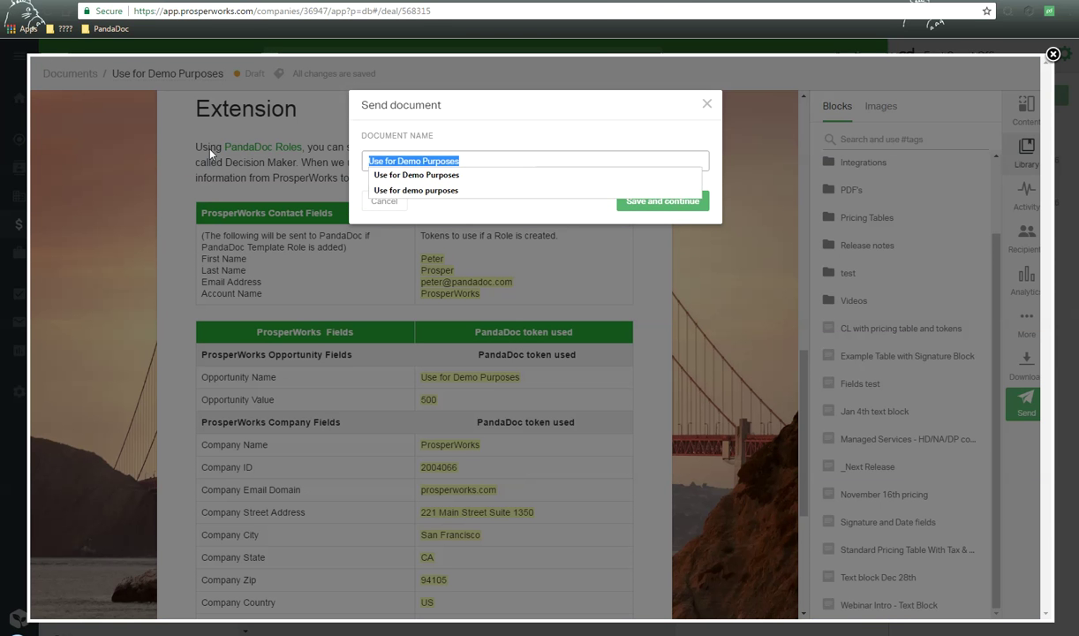
{"action": "type", "text": "Quote for "}
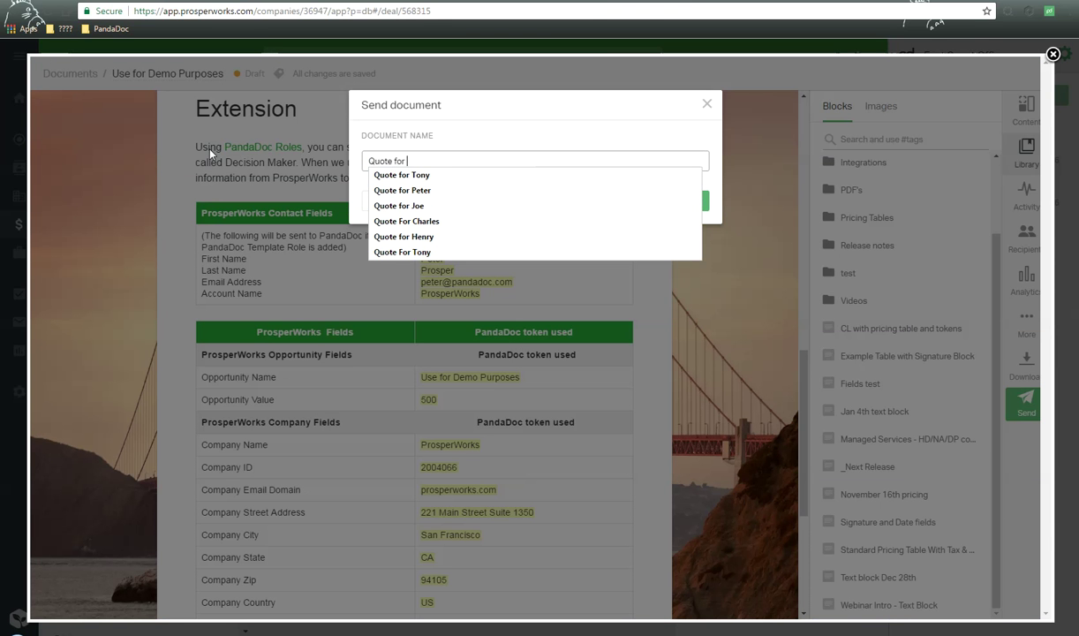
{"action": "type", "text": "T"}
{"action": "key", "text": "BackSpace"}
{"action": "type", "text": "Peter"}
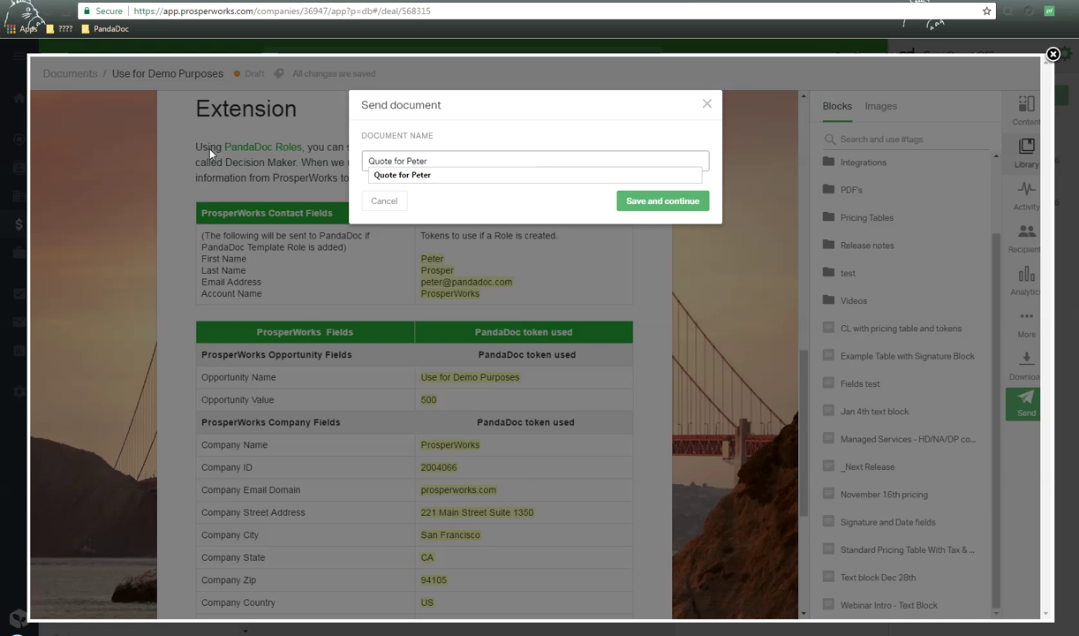
{"action": "left_click", "coordinate": [635, 200]}
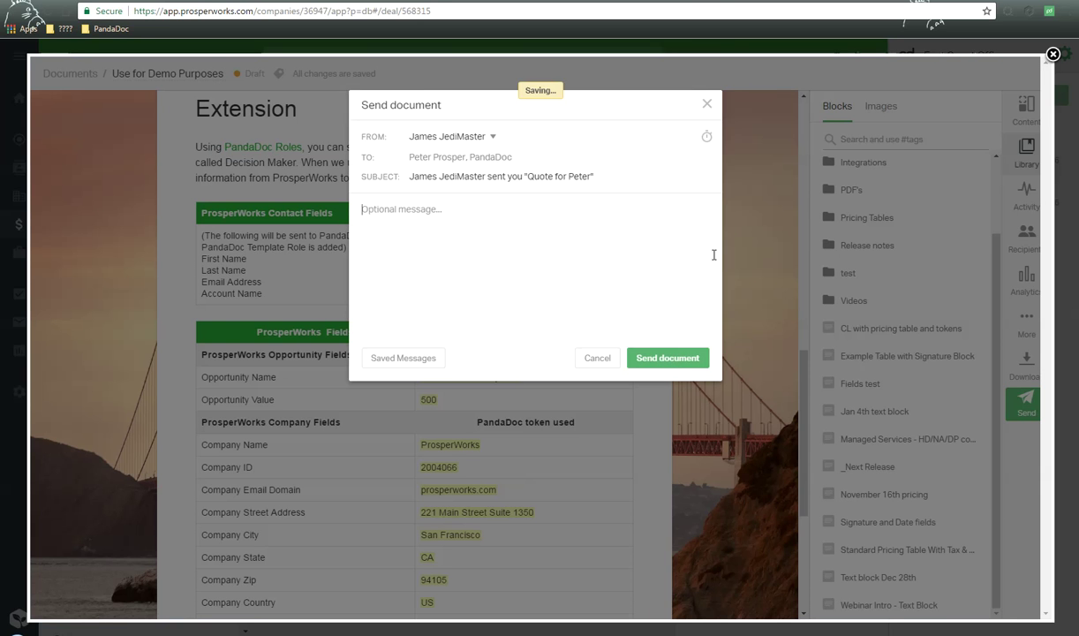
Send the document with the saved Example Message as its email text.
{"action": "left_click", "coordinate": [497, 217]}
{"action": "left_click", "coordinate": [405, 357]}
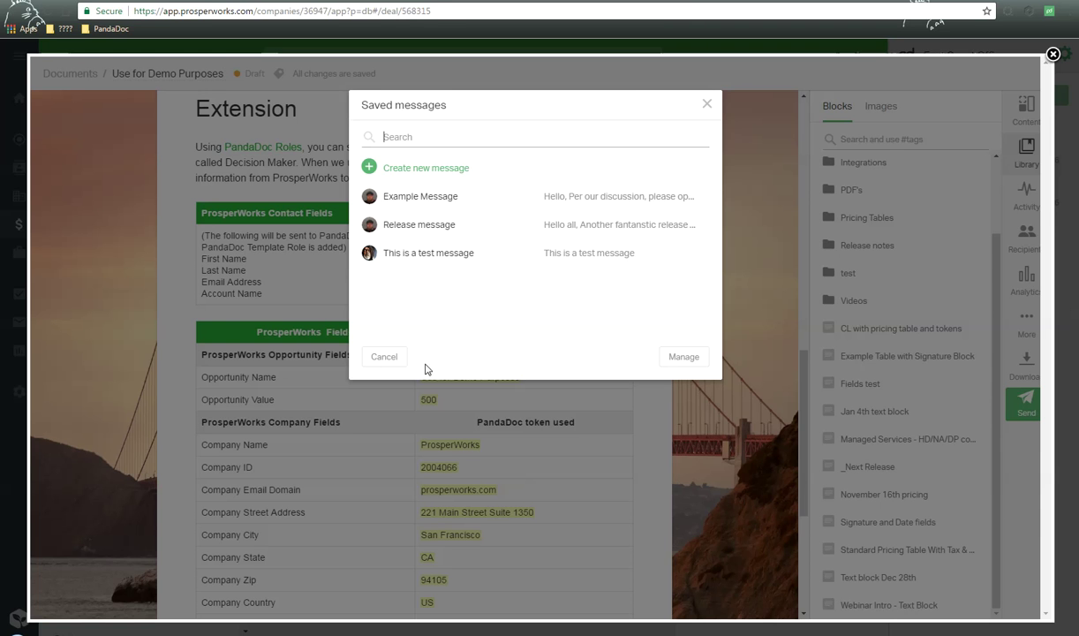
{"action": "left_click", "coordinate": [424, 193]}
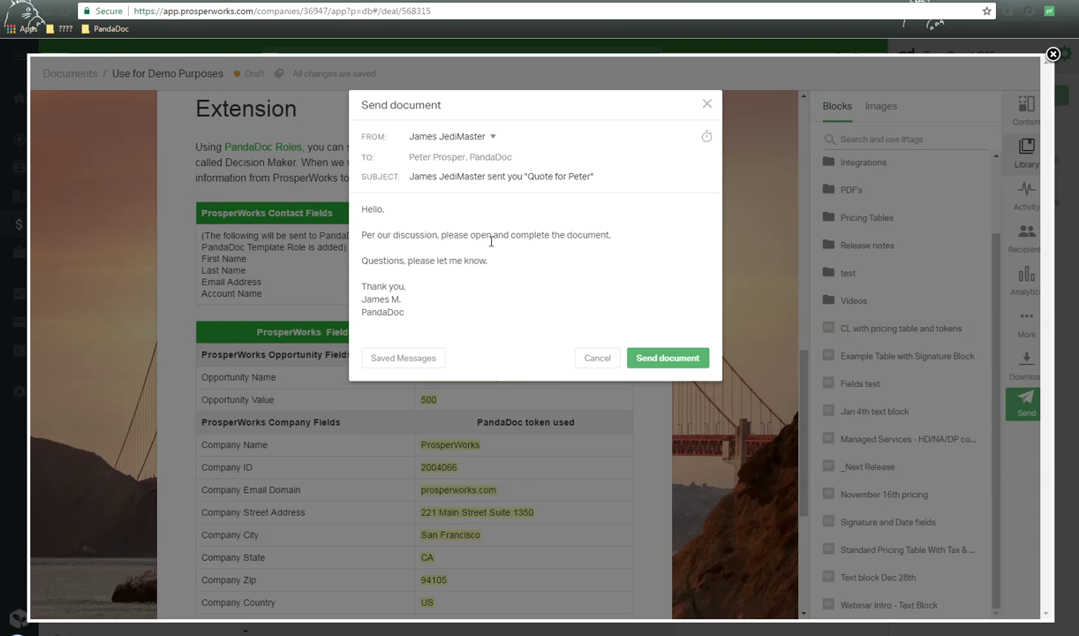
{"action": "left_click", "coordinate": [694, 357]}
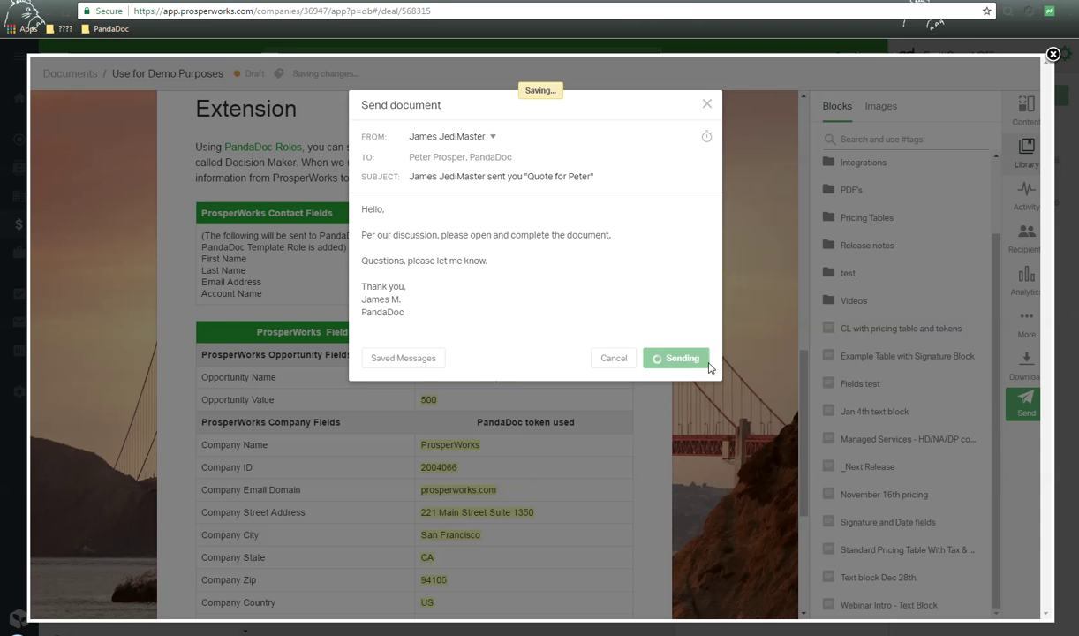
{"action": "left_click", "coordinate": [761, 359]}
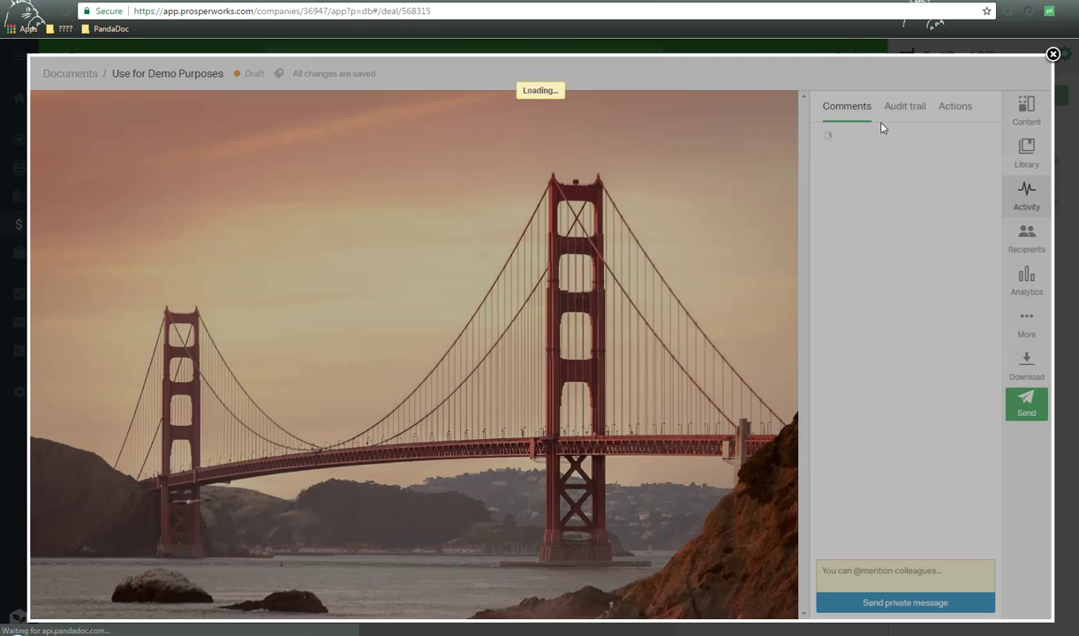
Close the PandaDoc overlay to return to the ProsperWorks deal and its PandaDoc documents panel.
{"action": "left_click", "coordinate": [1053, 55]}
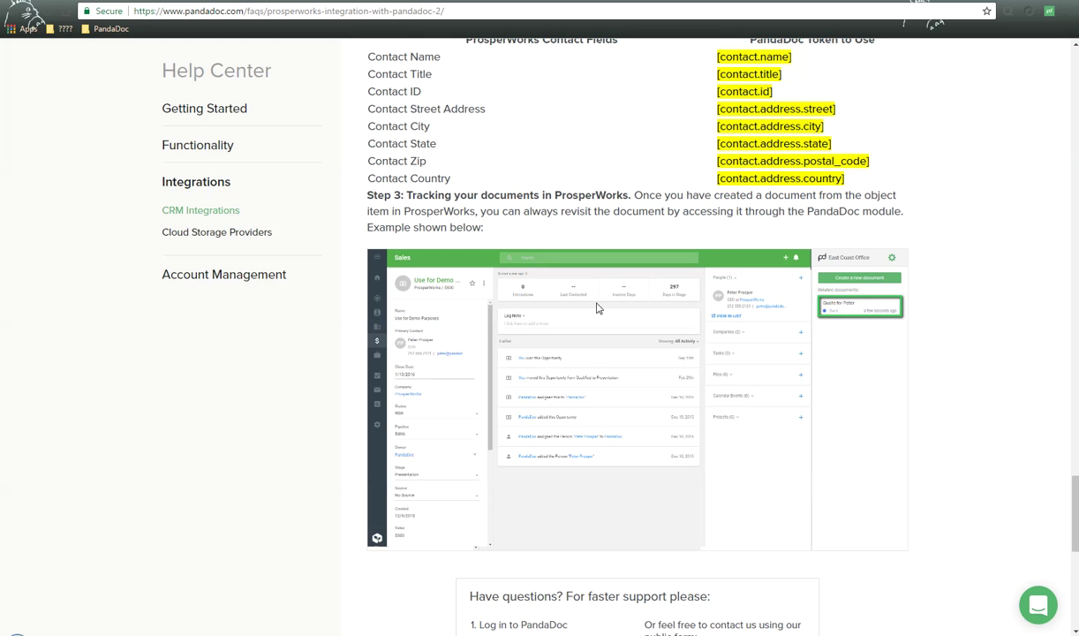
Scroll back to the top of the 'ProsperWorks Integration with PandaDoc' help article.
{"action": "scroll", "coordinate": [593, 281], "scroll_direction": "up", "scroll_amount": 15}
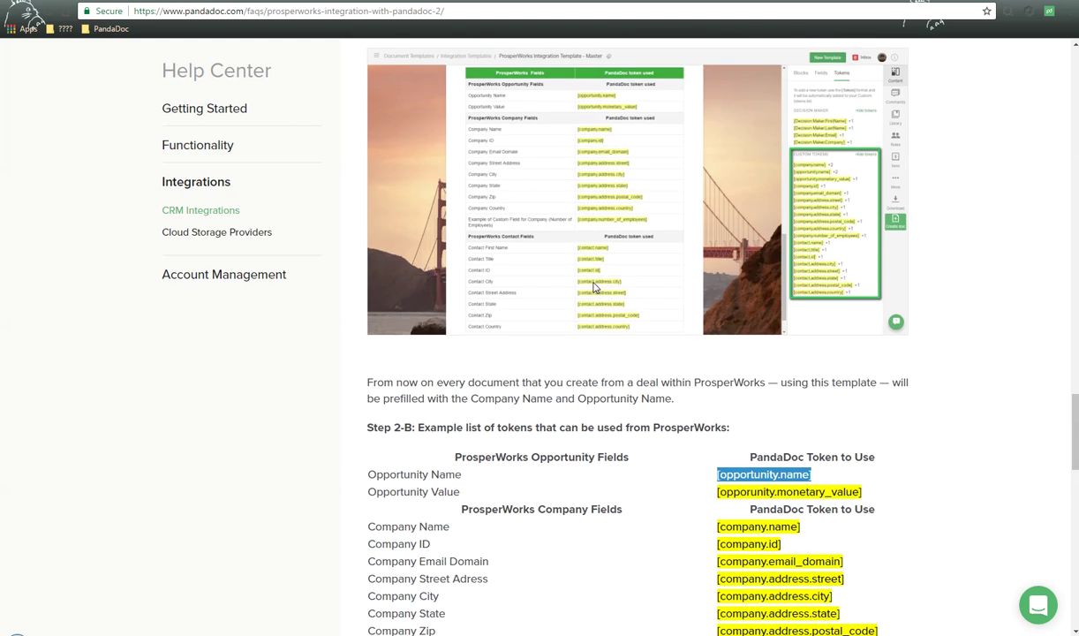
{"action": "scroll", "coordinate": [592, 281], "scroll_direction": "up", "scroll_amount": 10}
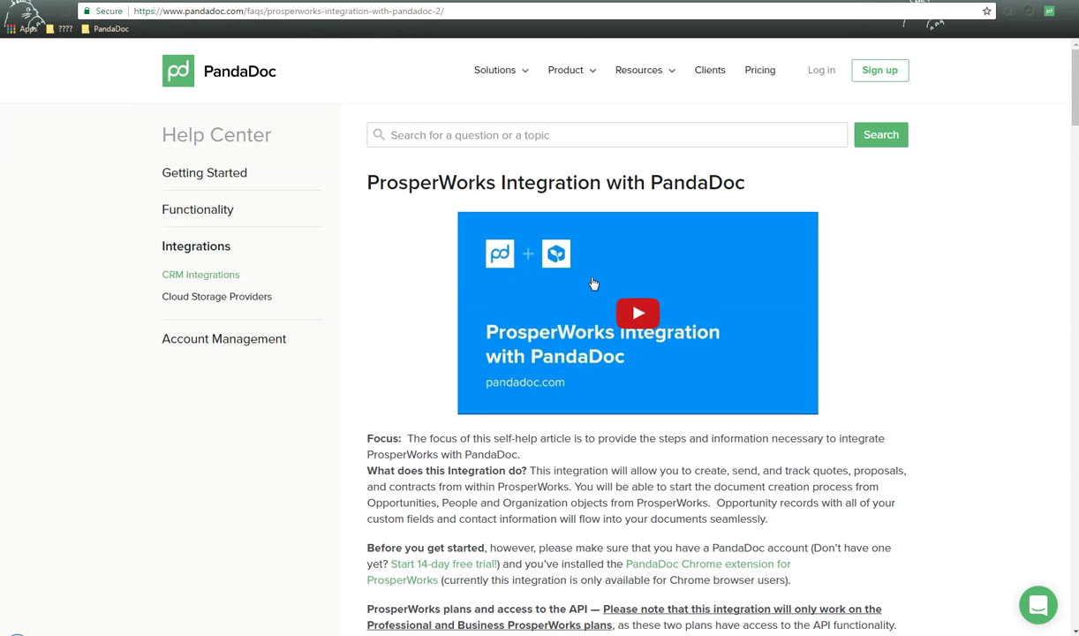